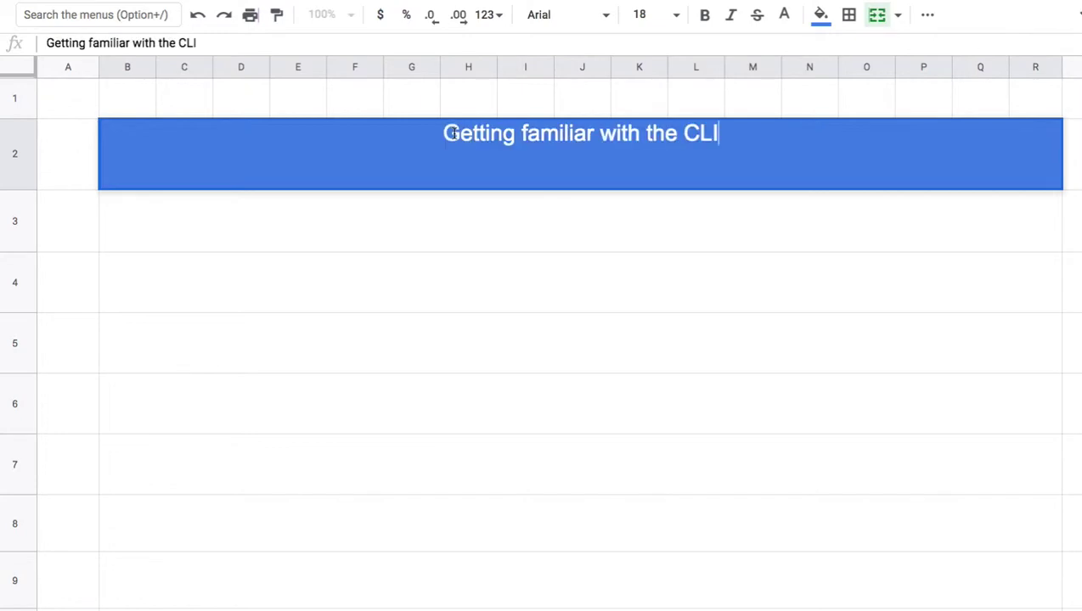
- Enter the note "1. patchwork를 제거하고, CLI 등을 입력" in row 3, directly below the title
click(499, 227)
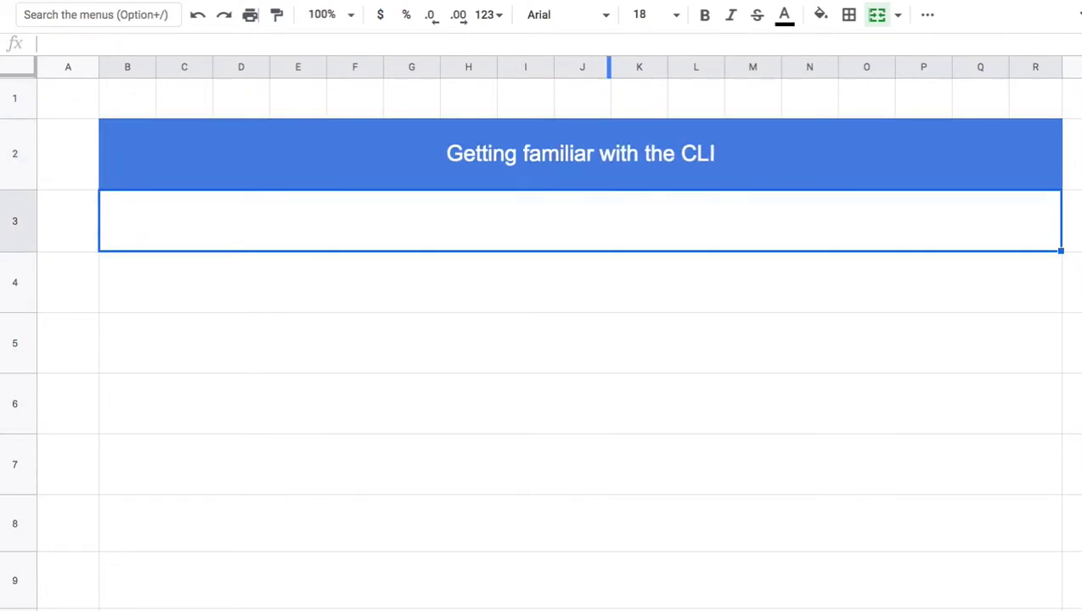
double_click(490, 152)
text(` pa)
key(BackSpace)
key(BackSpace)
key(BackSpace)
key(BackSpace)
text(1`)
text( patchwork)
text(를 —를)
key(BackSpace)
key(BackSpace)
key(BackSpace)
key(BackSpace)
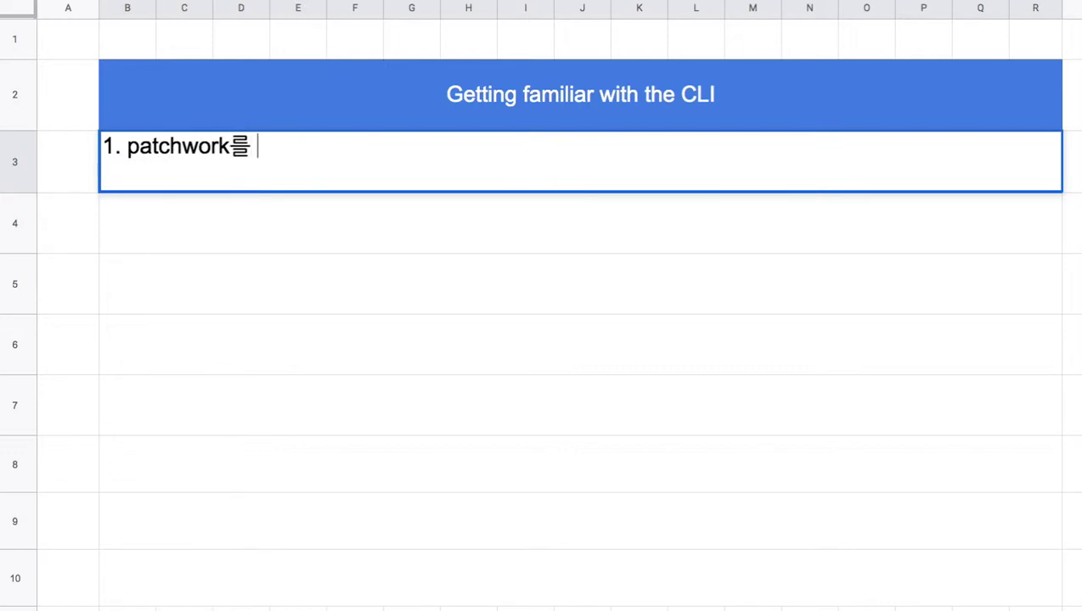
text(제거하고, )
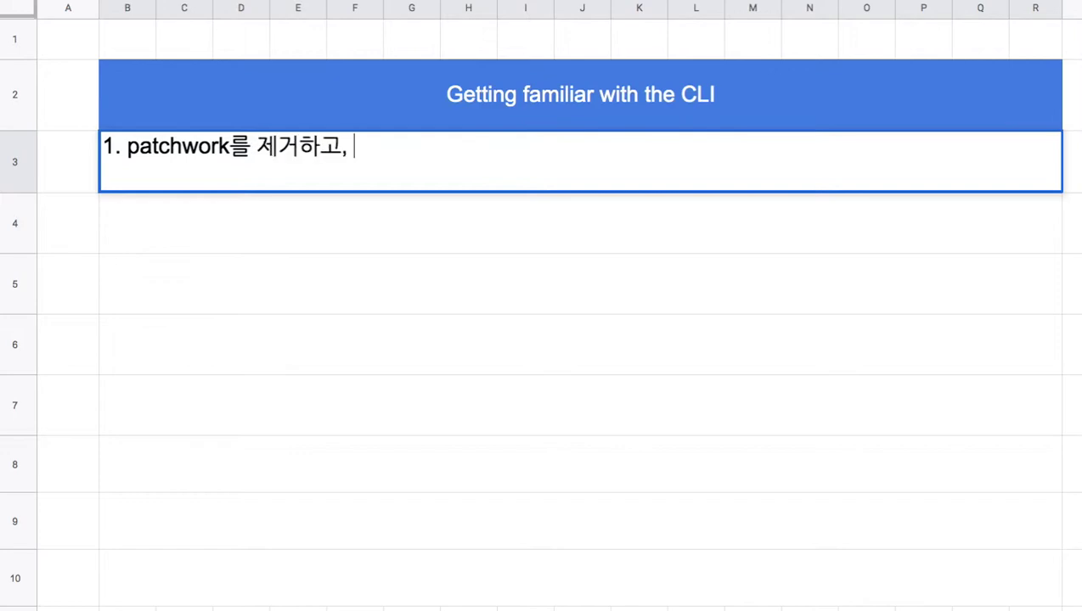
text(CLI 등을 입력)
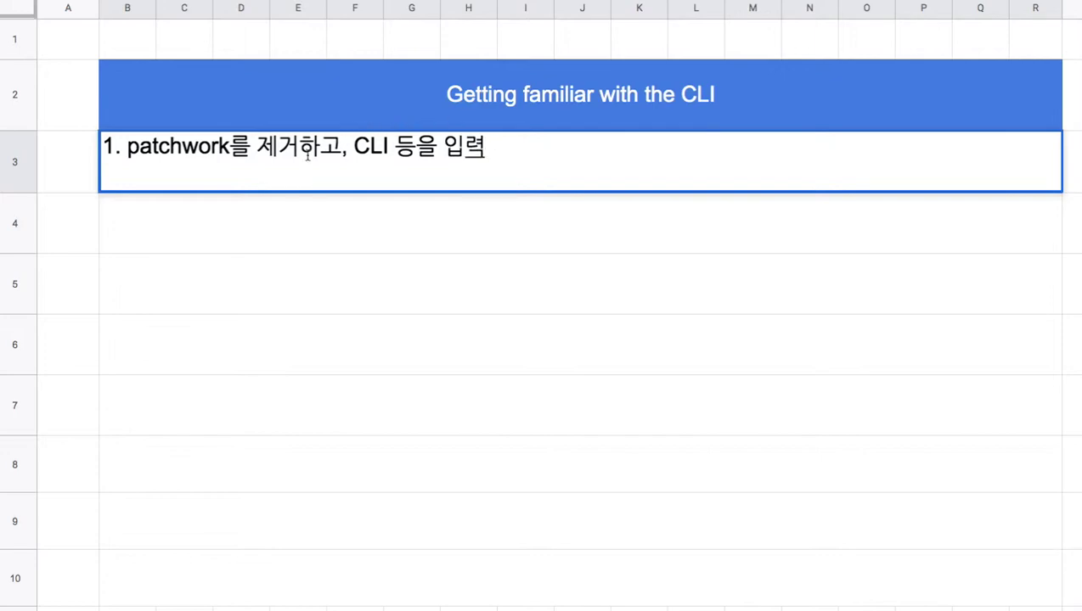
drag(320, 147, 395, 149)
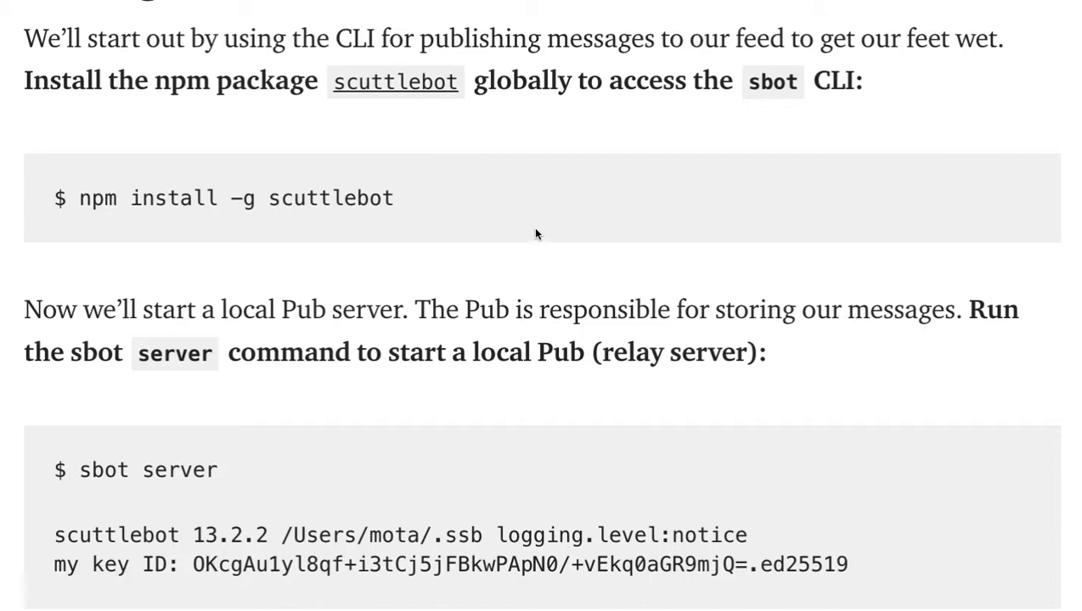
- Switch to the article and examine the global scuttlebot install command, the sbot server command and the key ID in its output
drag(88, 200, 414, 204)
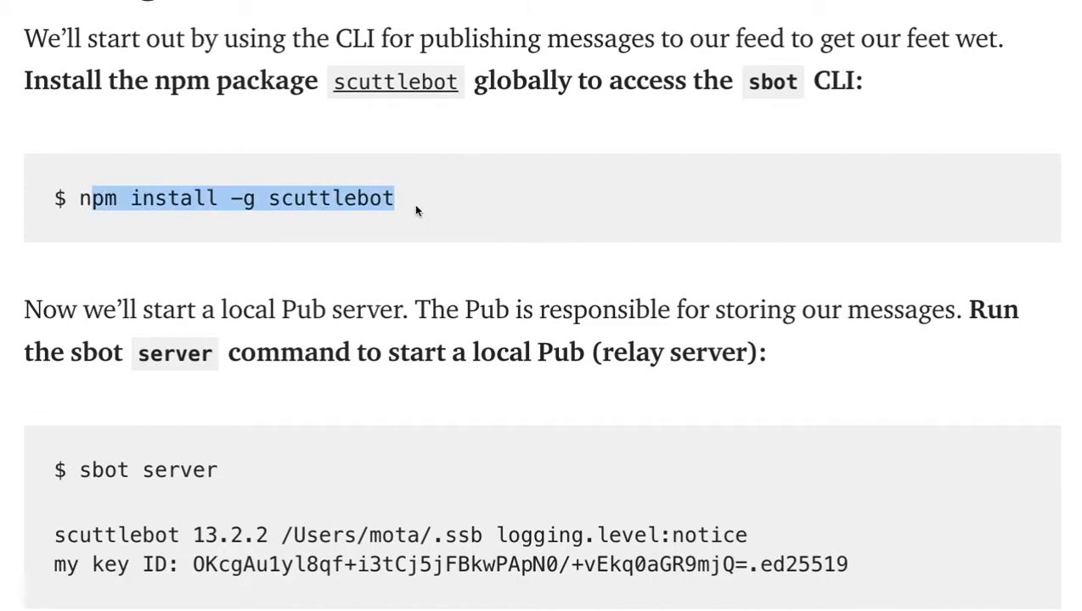
click(510, 272)
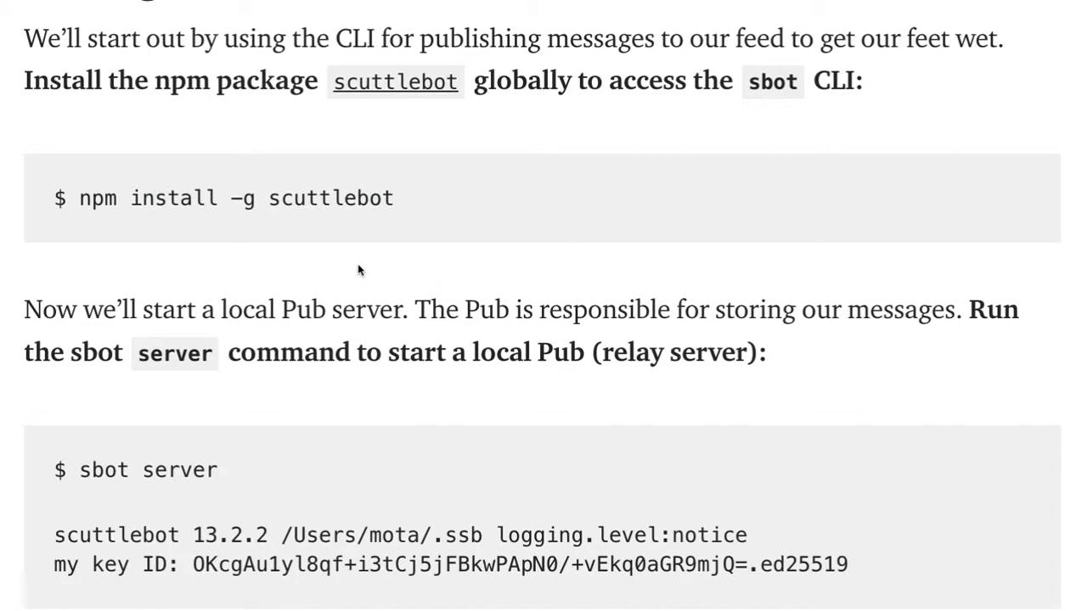
drag(279, 199, 396, 203)
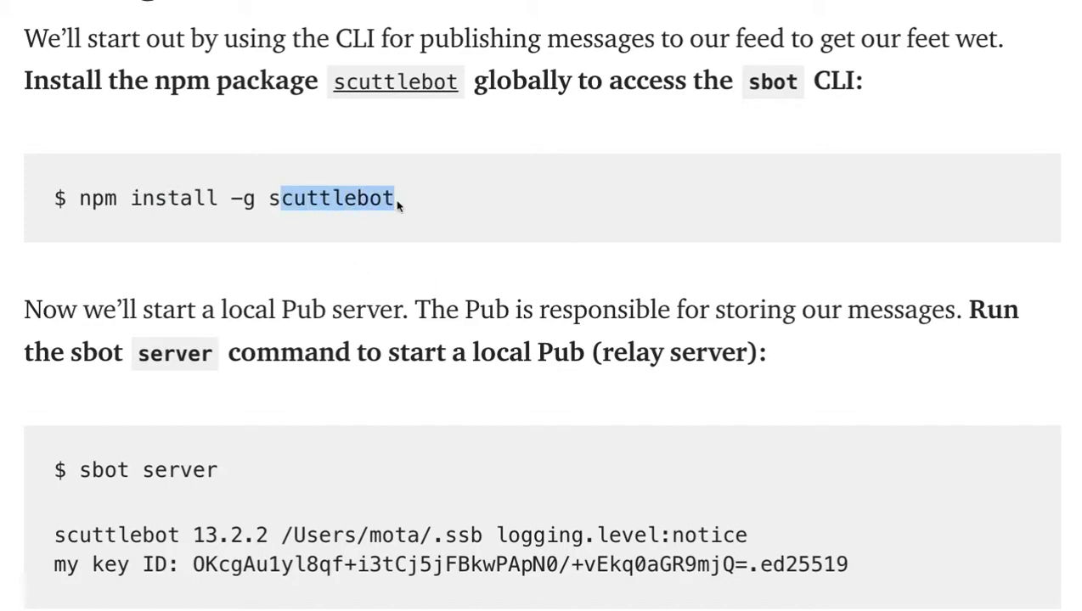
drag(230, 202, 256, 203)
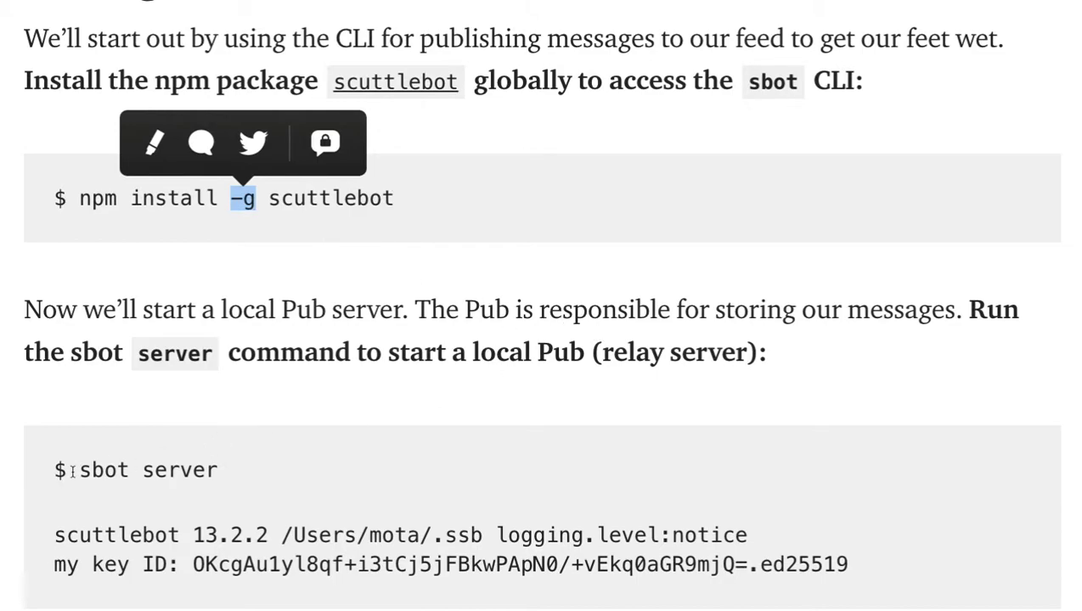
drag(73, 470, 223, 473)
click(339, 513)
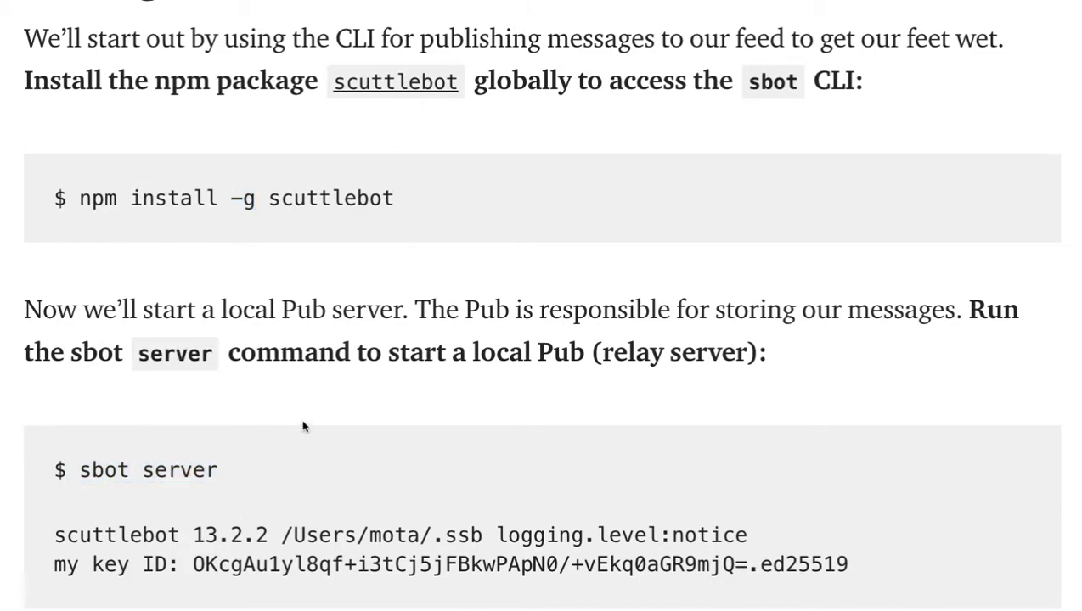
drag(269, 199, 391, 198)
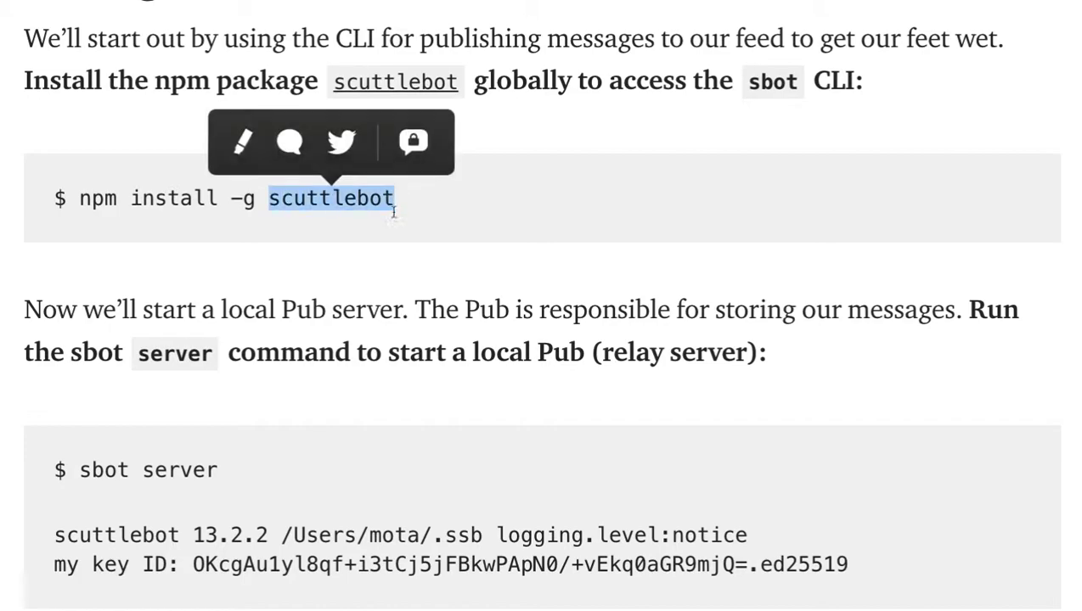
click(148, 480)
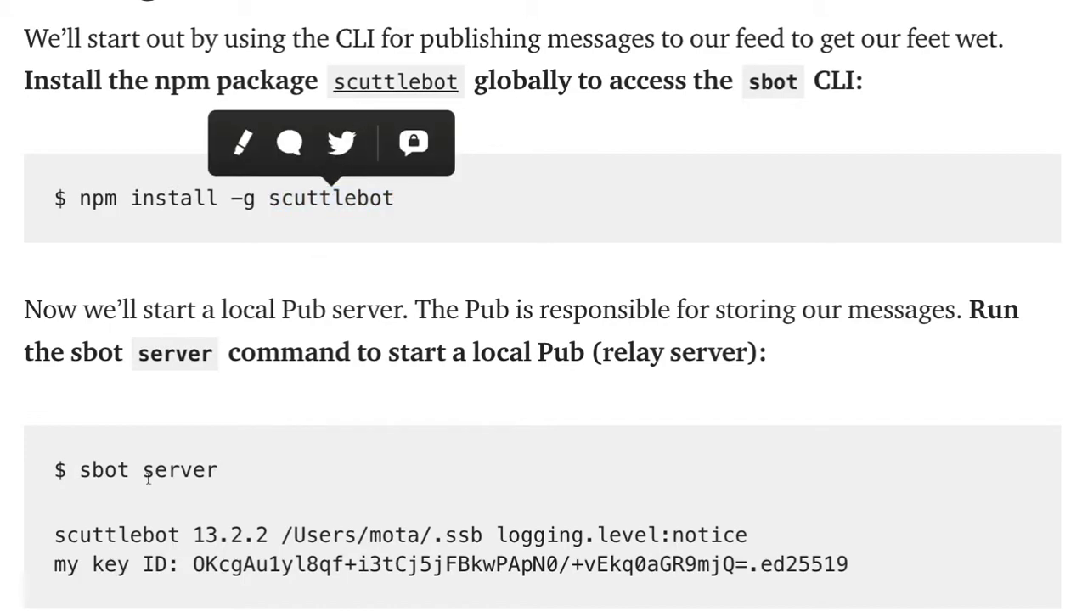
drag(193, 563, 321, 586)
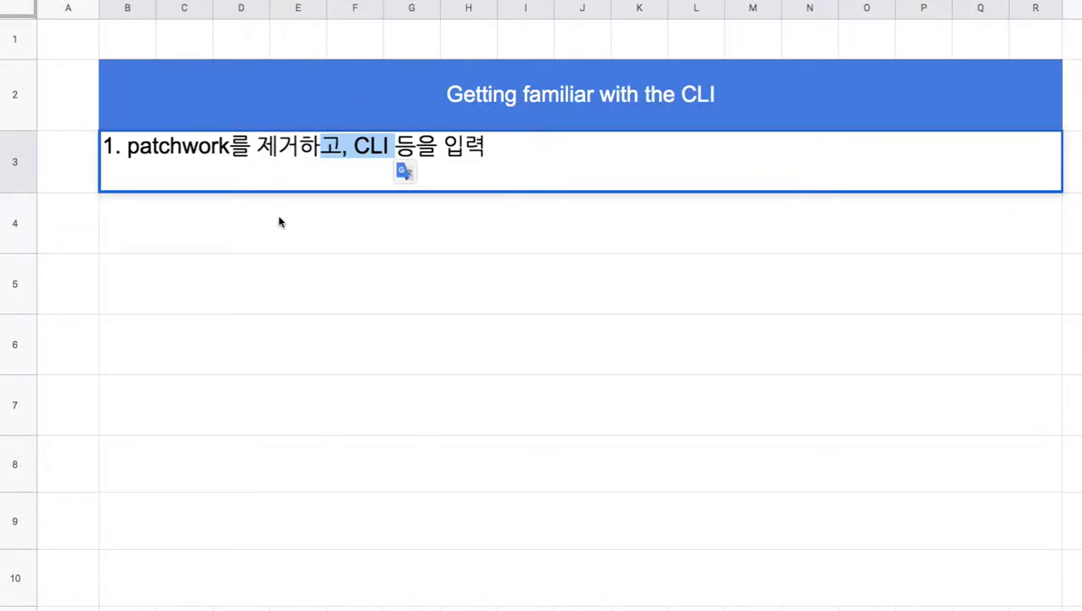
- Return to the spreadsheet and enter "2. sbot = a special purpose peer" in row 4
key(Return)
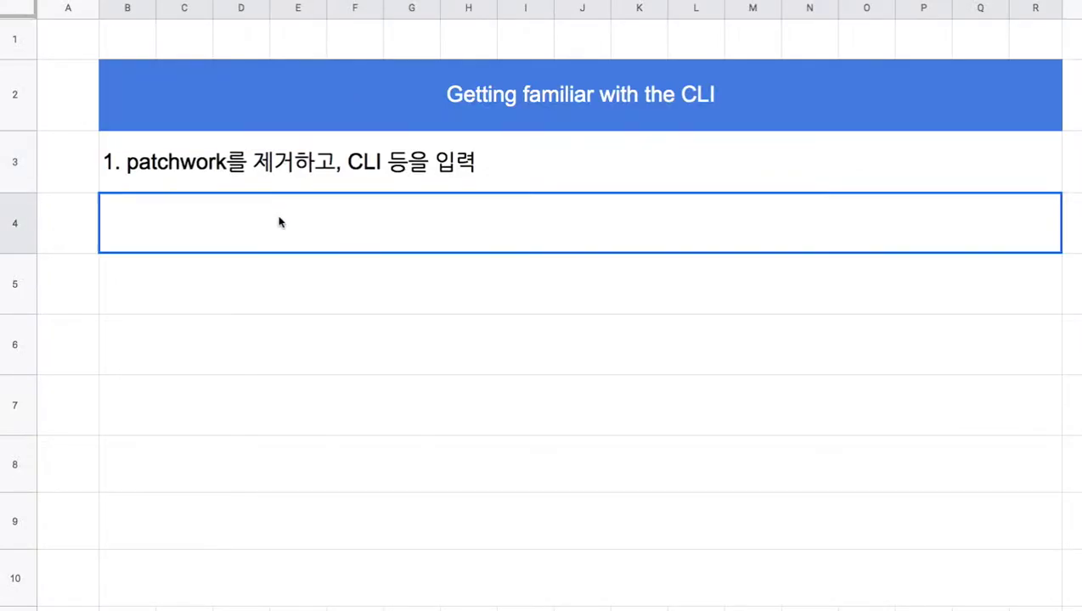
text(2. s)
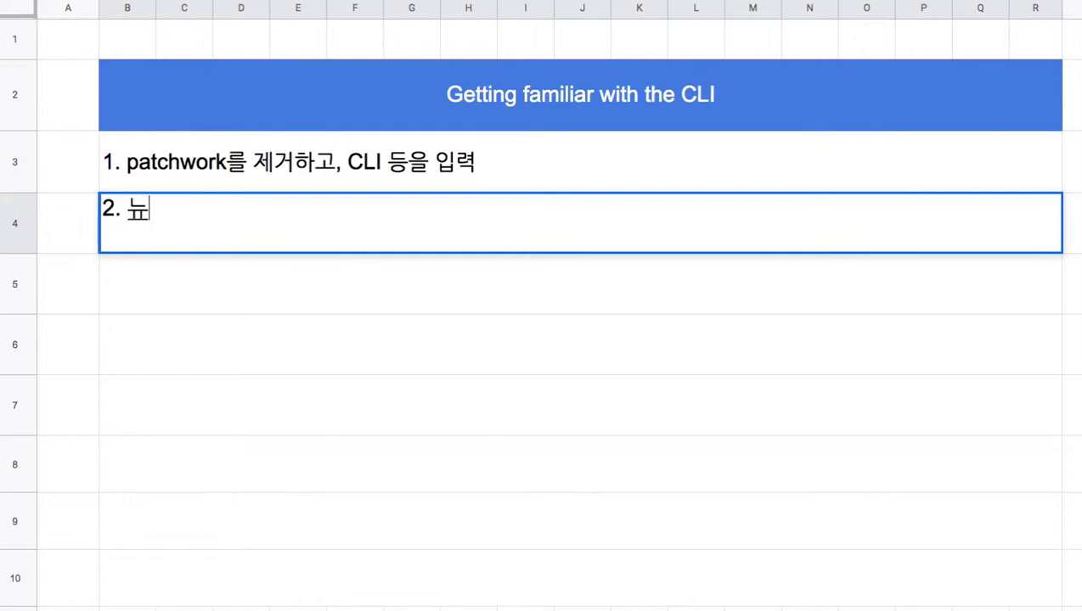
text(bot )
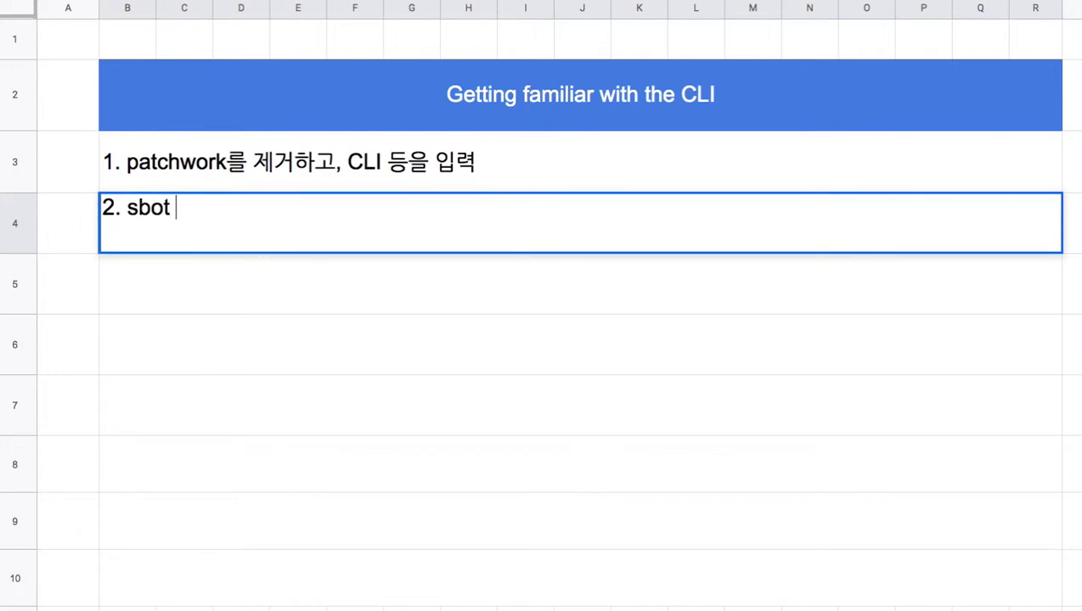
text(= peer)
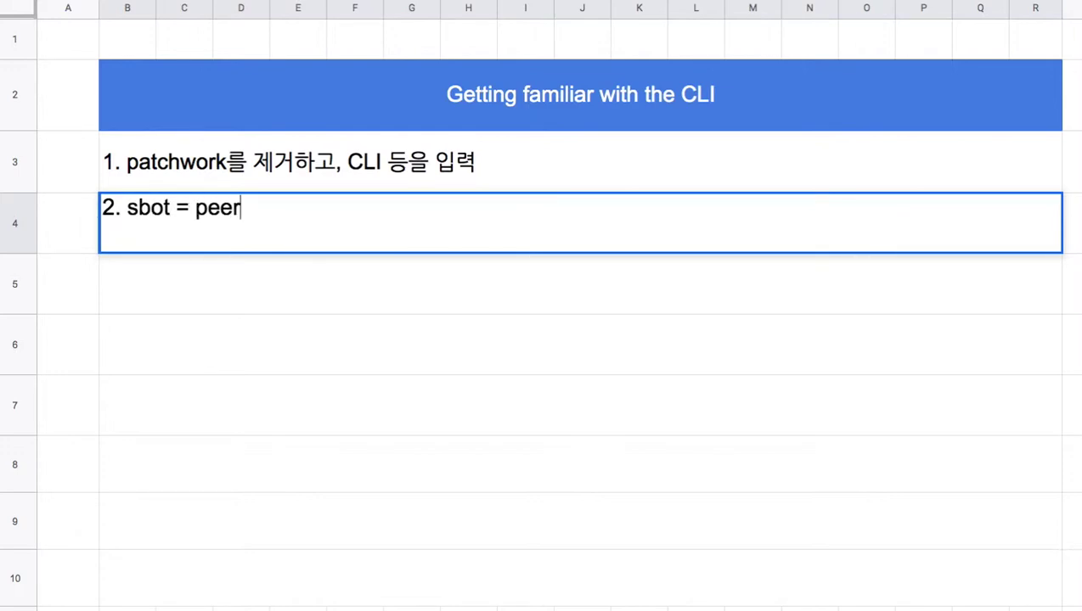
click(192, 210)
text(a specia)
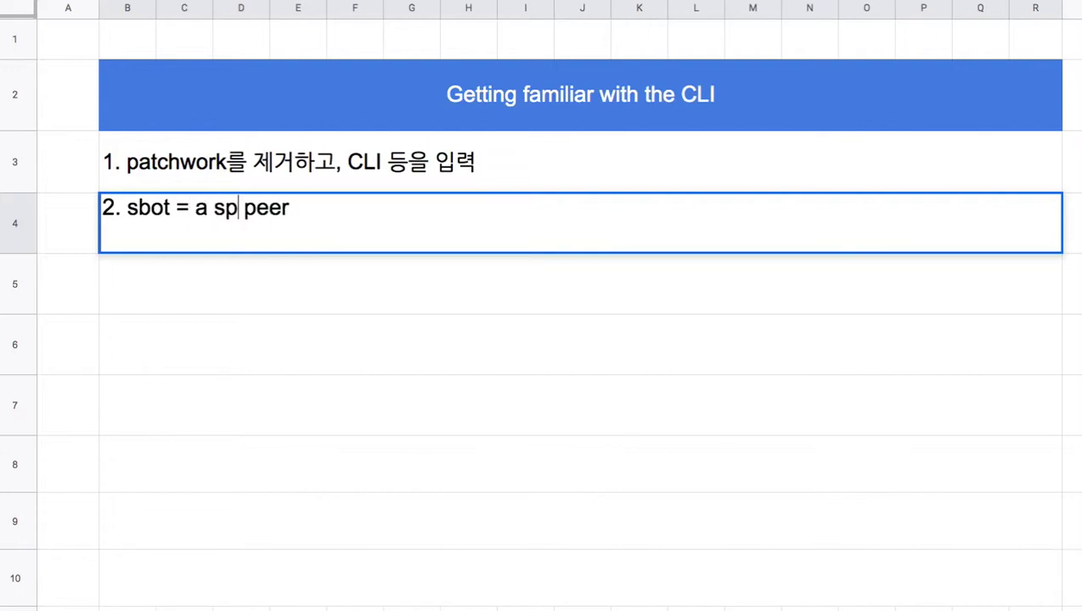
text(l pur)
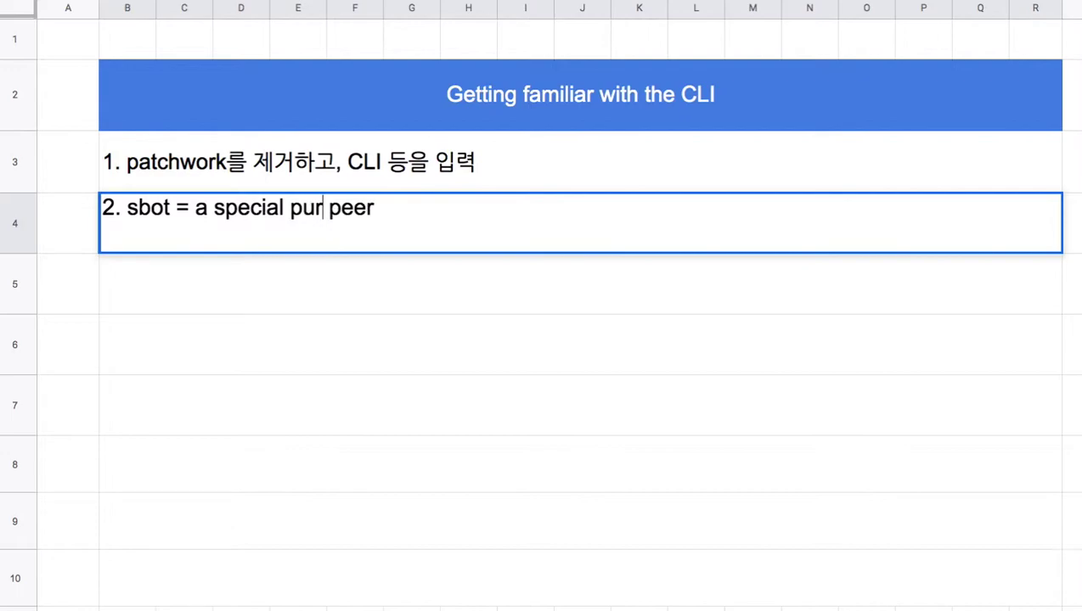
text(pose)
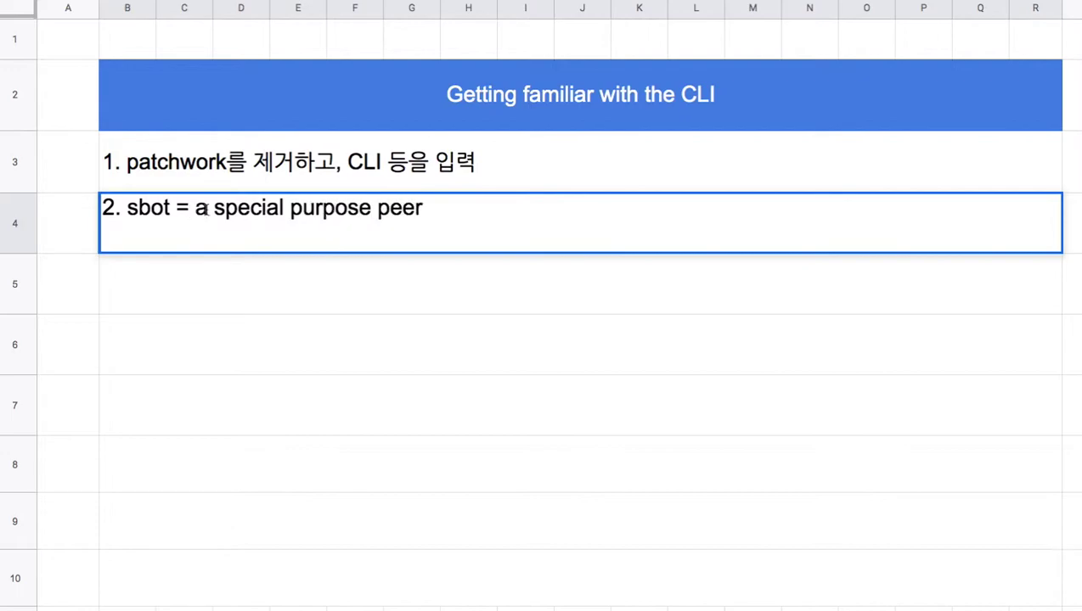
drag(213, 211, 372, 213)
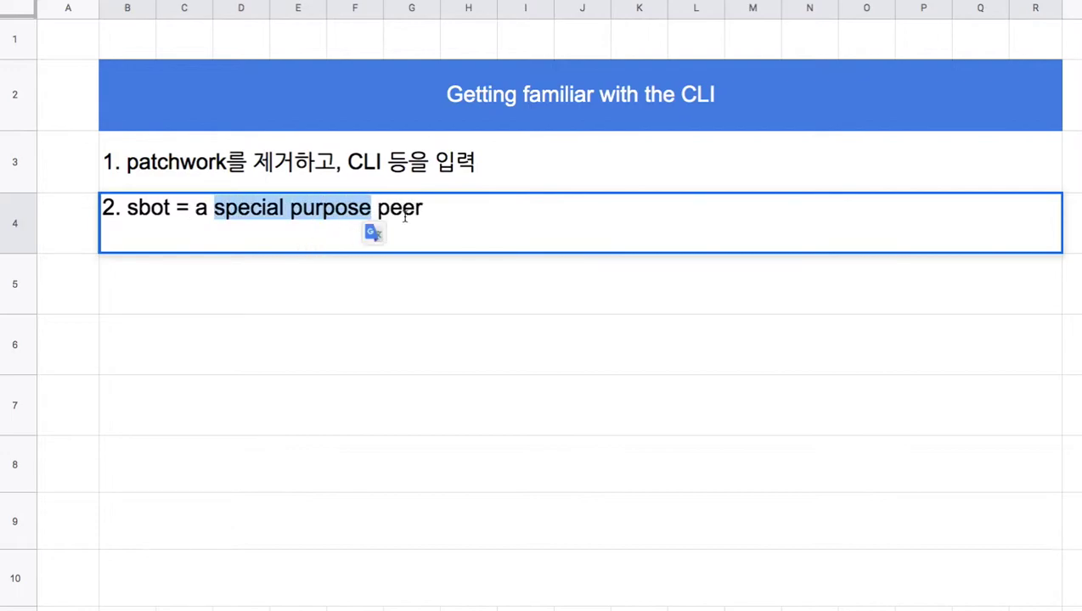
double_click(406, 214)
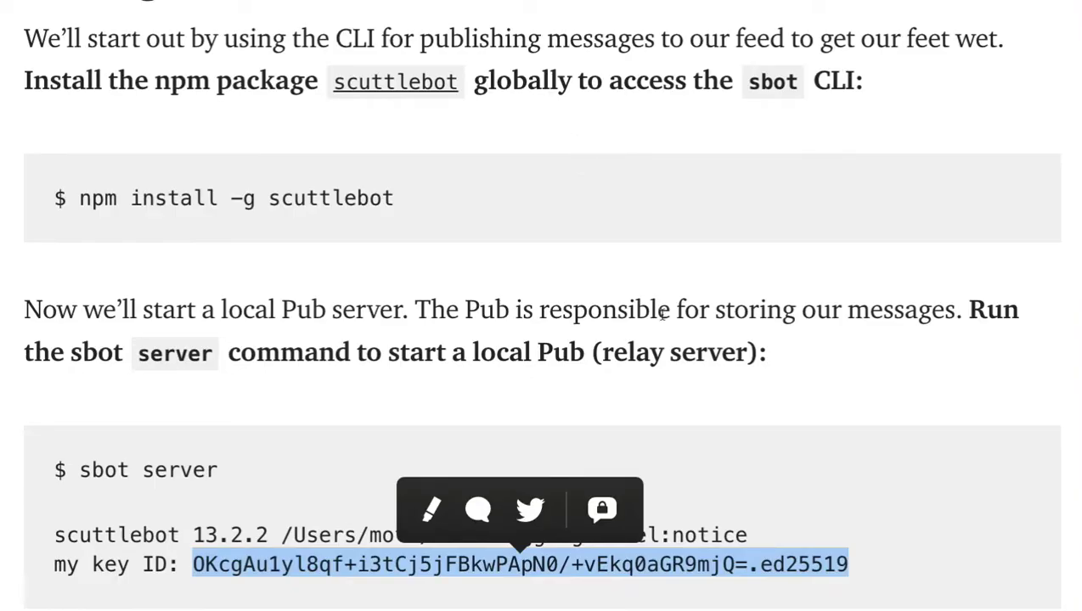
- Switch back to the article and examine the key ID in the sbot server output
click(658, 307)
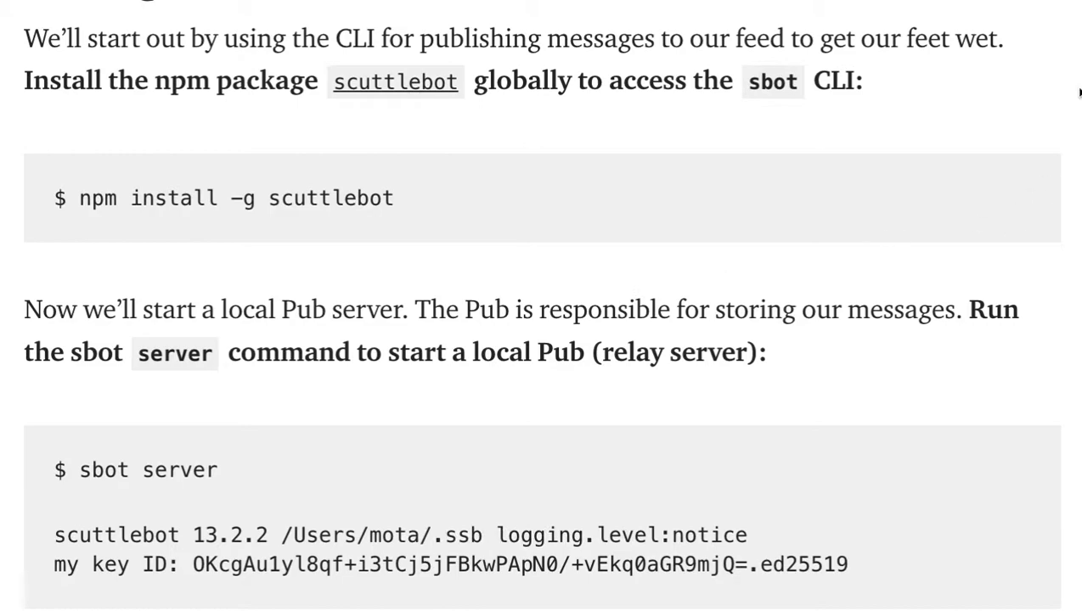
scroll(543, 305, down, 5)
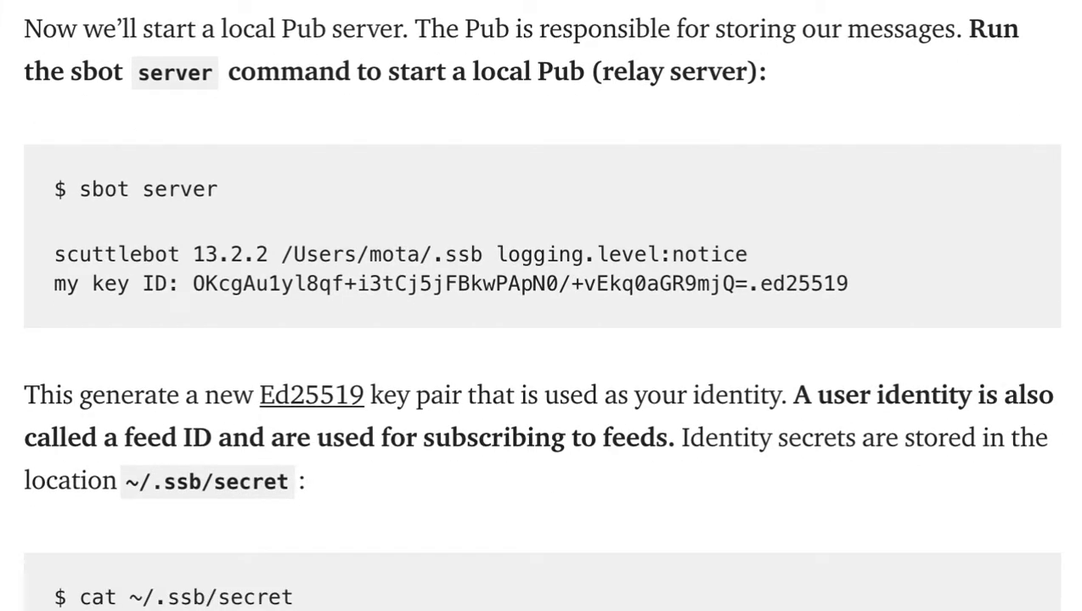
drag(194, 283, 204, 303)
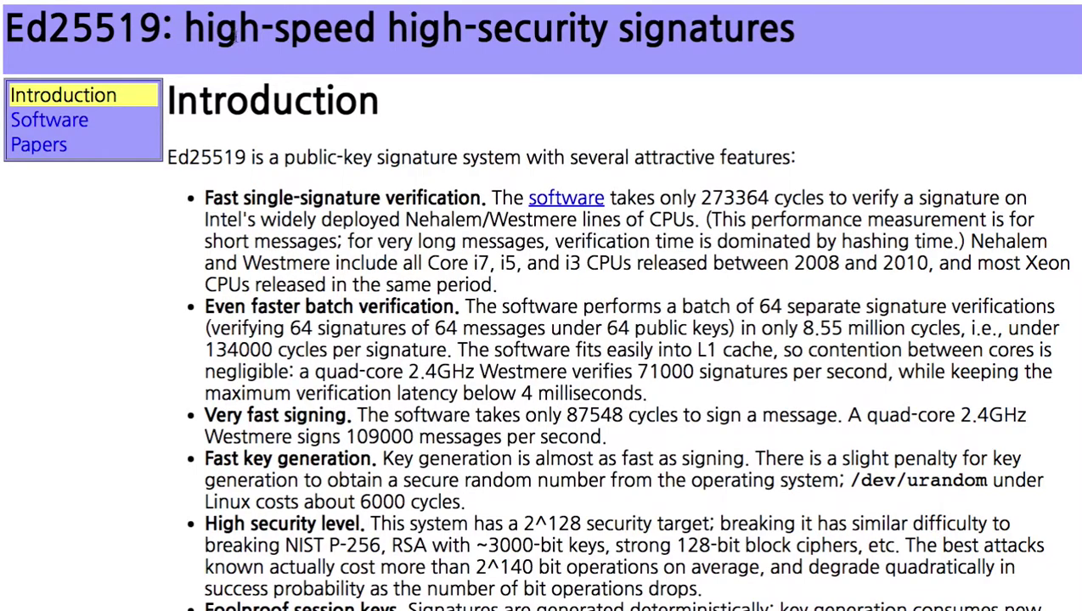
- Search Google for "Ed25519" from the signature system's page heading and show the image results
right_click(91, 25)
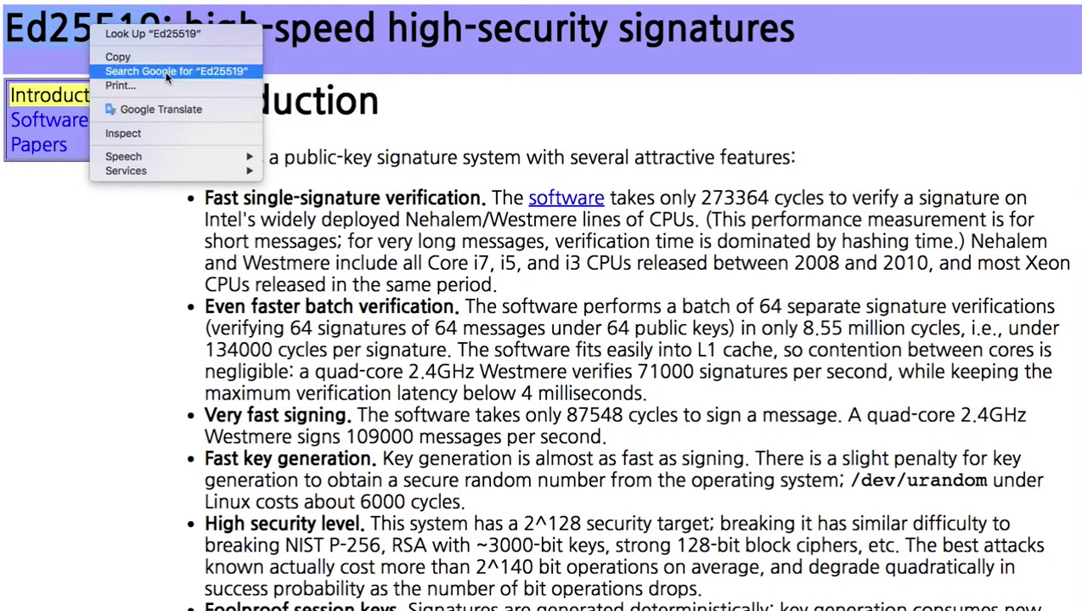
click(168, 73)
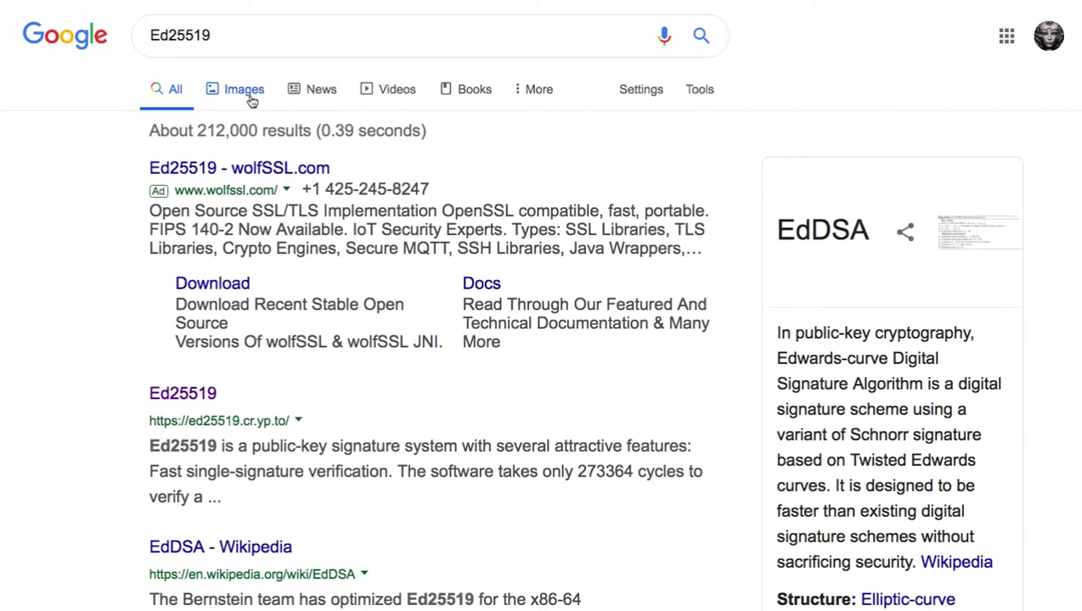
click(246, 92)
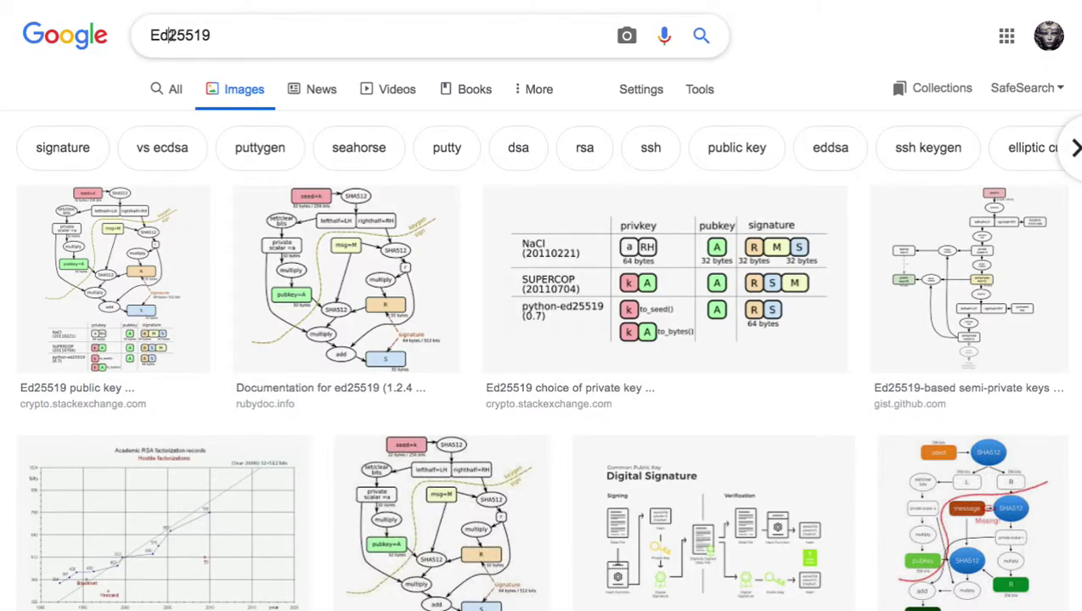
- Search images for "Edward curve" and preview the Twisted Edwards curve picture from Wikipedia
drag(169, 36, 257, 38)
text(wr)
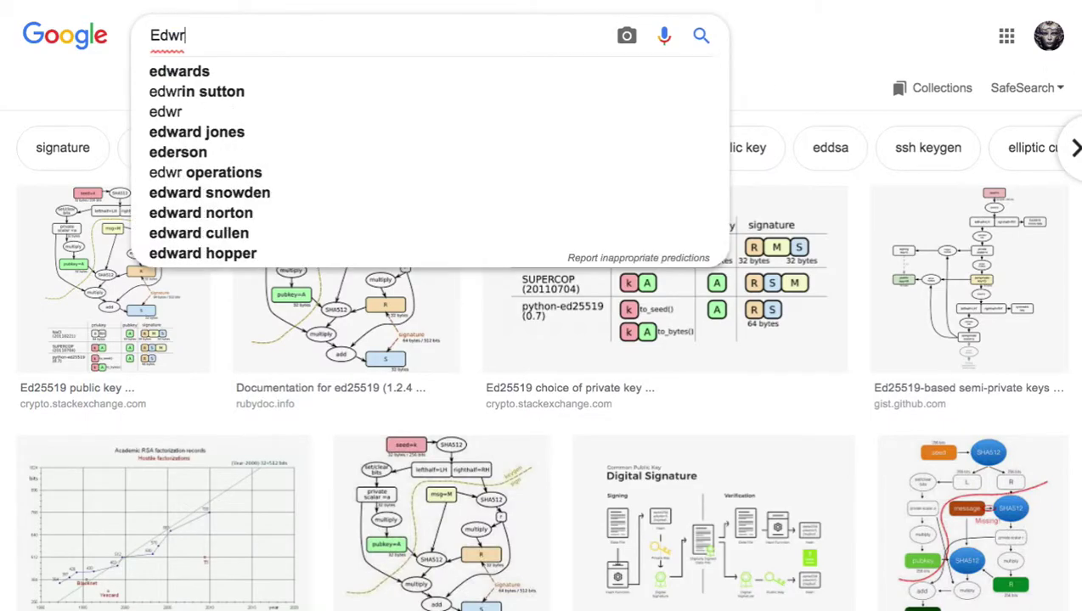
key(BackSpace)
text(ard curve)
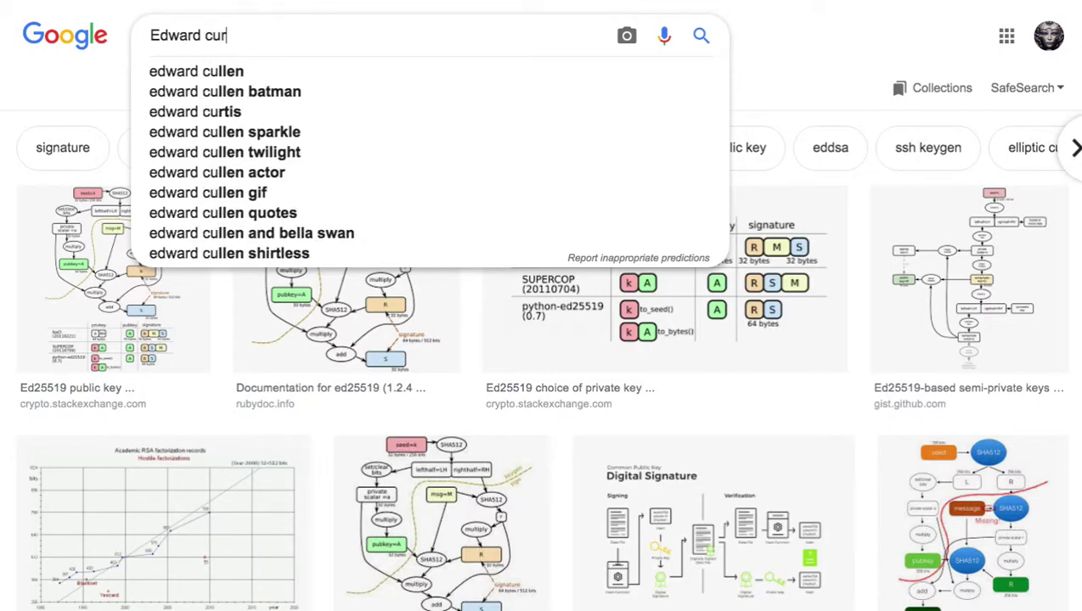
key(Return)
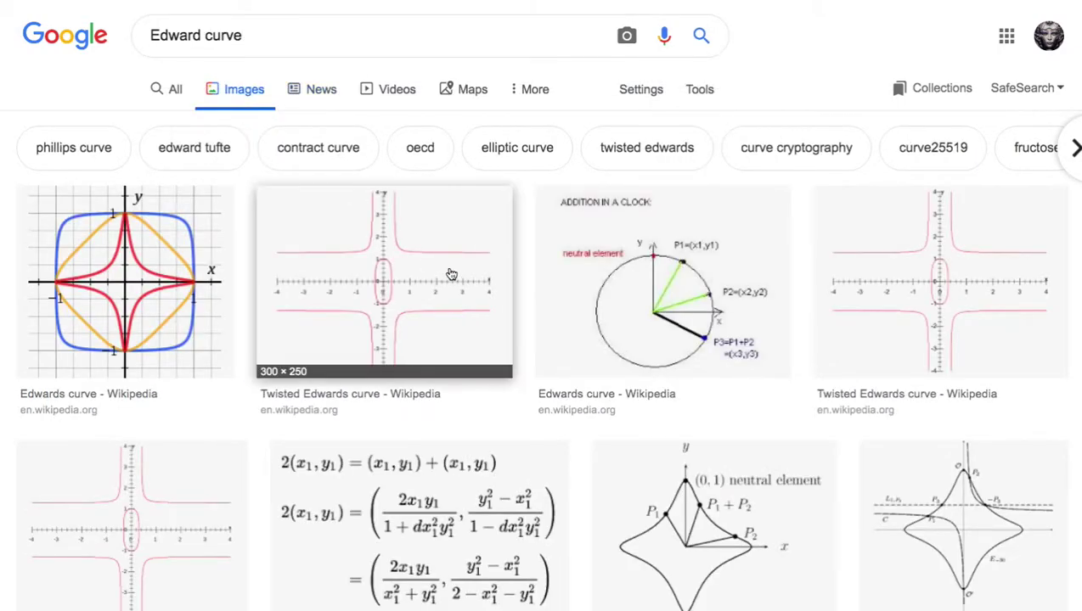
click(452, 296)
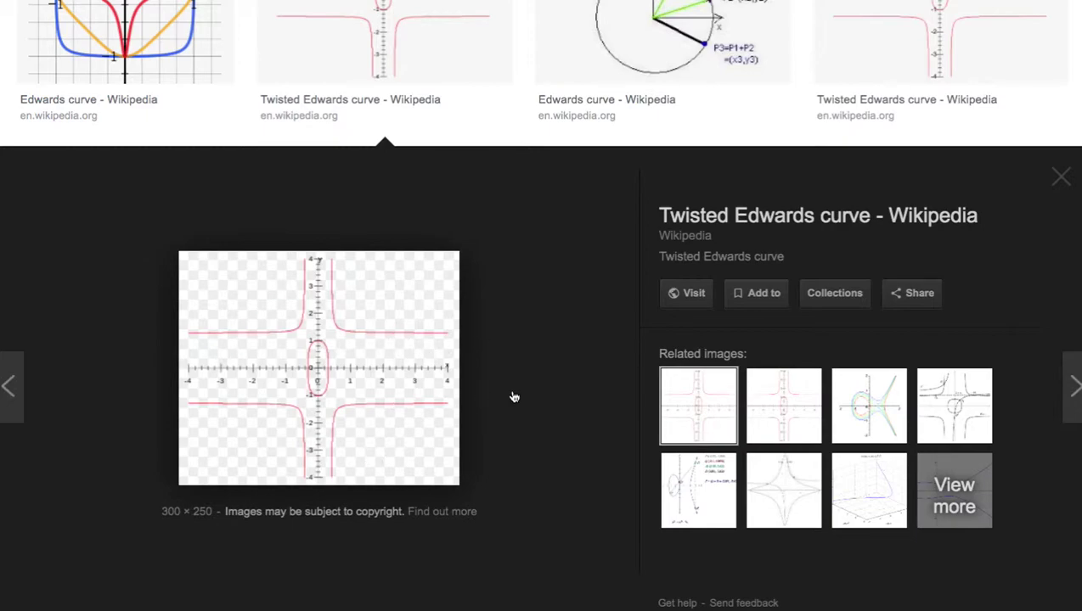
click(857, 434)
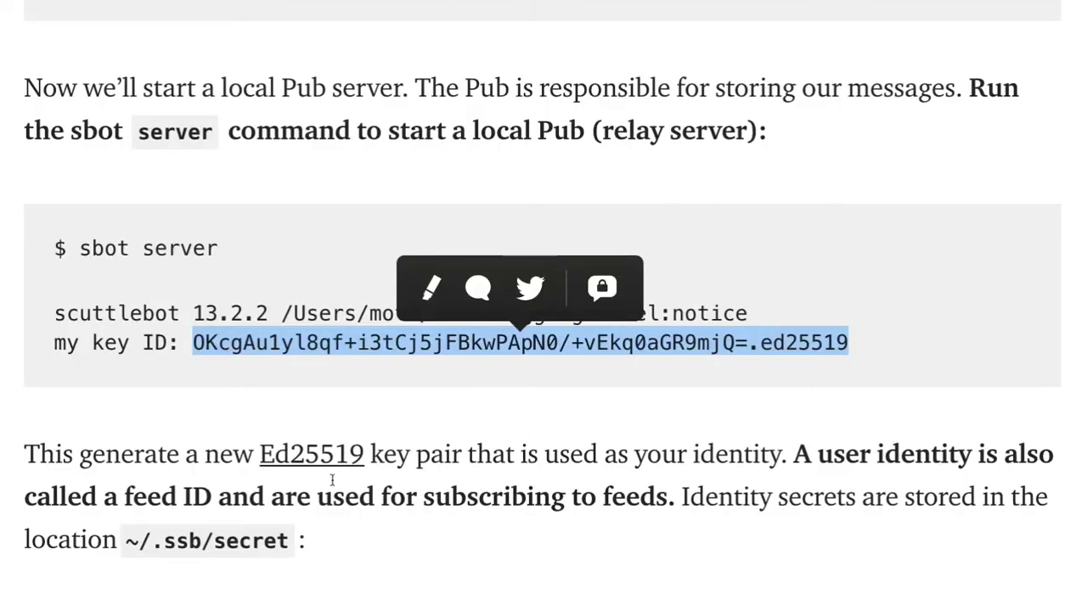
- Return to the article and examine the location where identity secrets are stored, ~/.ssb/secret
scroll(331, 190, down, 5)
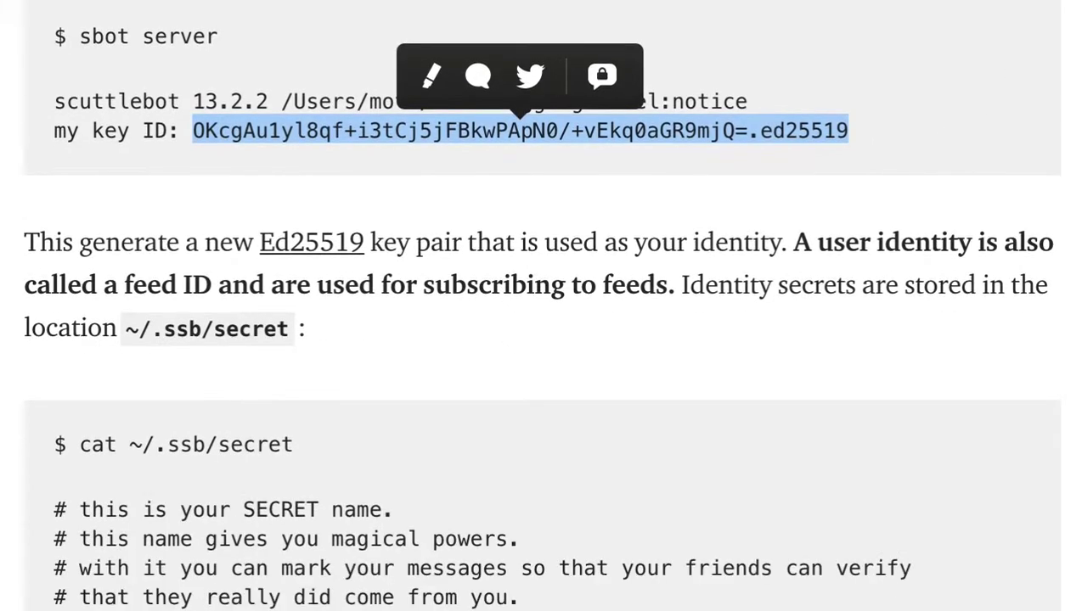
drag(152, 126, 291, 129)
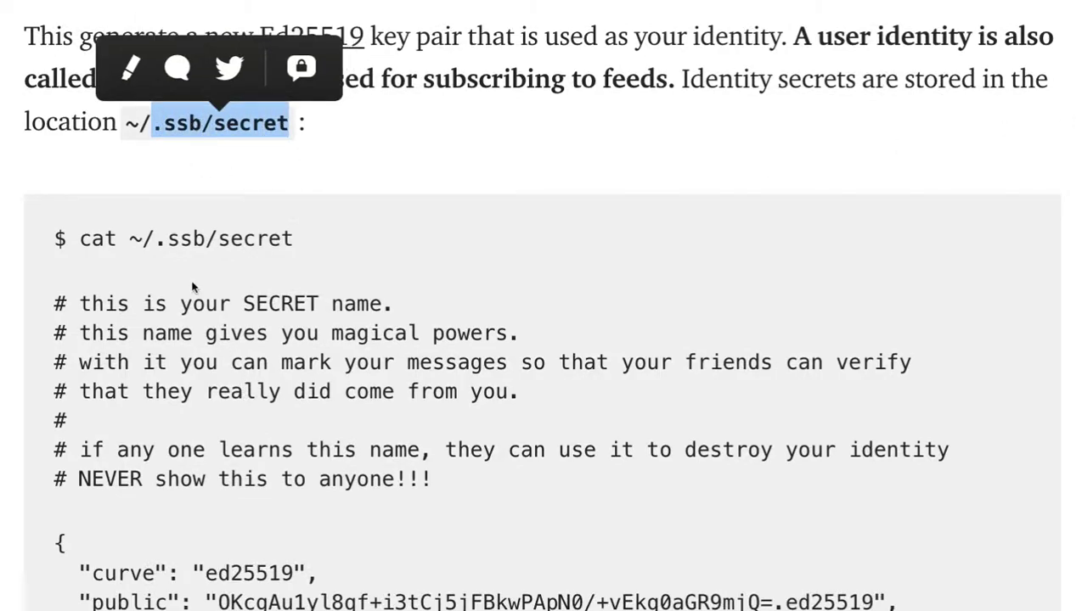
- Examine the cat ~/.ssb/secret command and the public and private key entries in the secret file it prints
drag(91, 242, 293, 240)
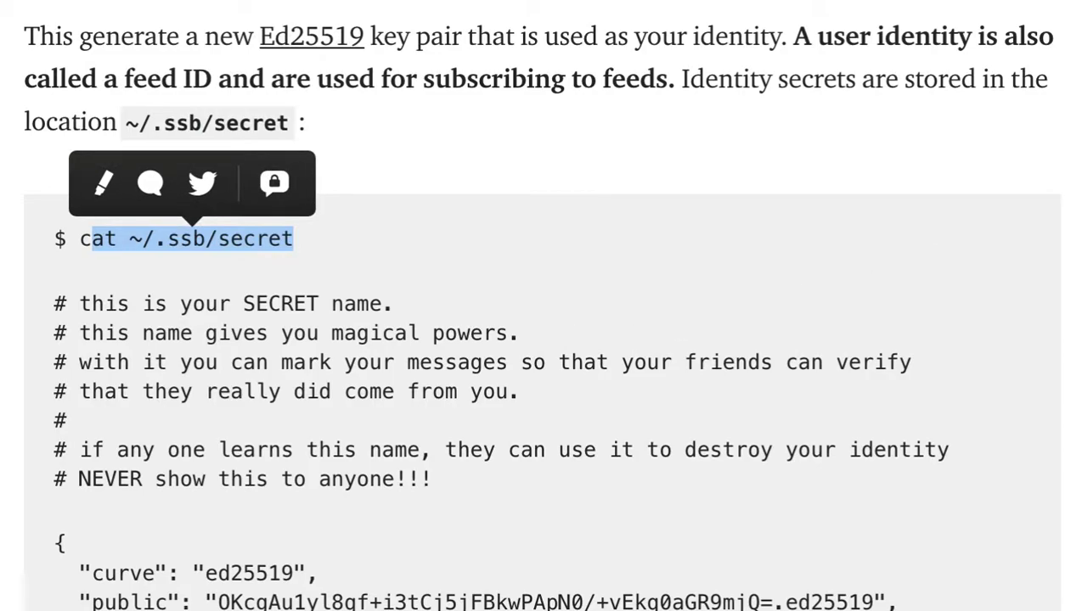
scroll(540, 306, down, 5)
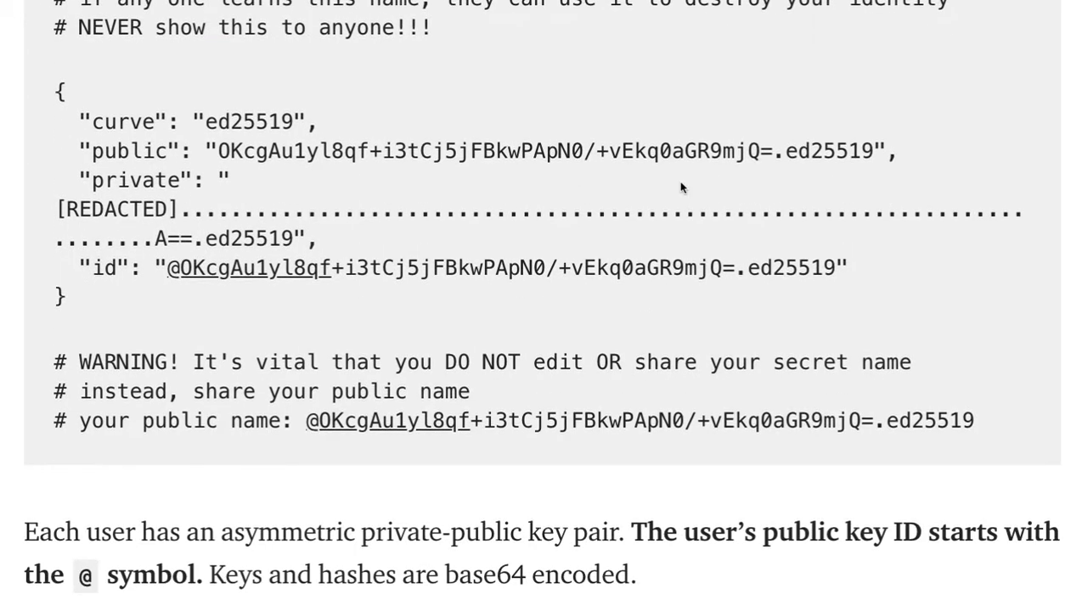
drag(210, 153, 444, 156)
click(85, 182)
drag(56, 209, 141, 241)
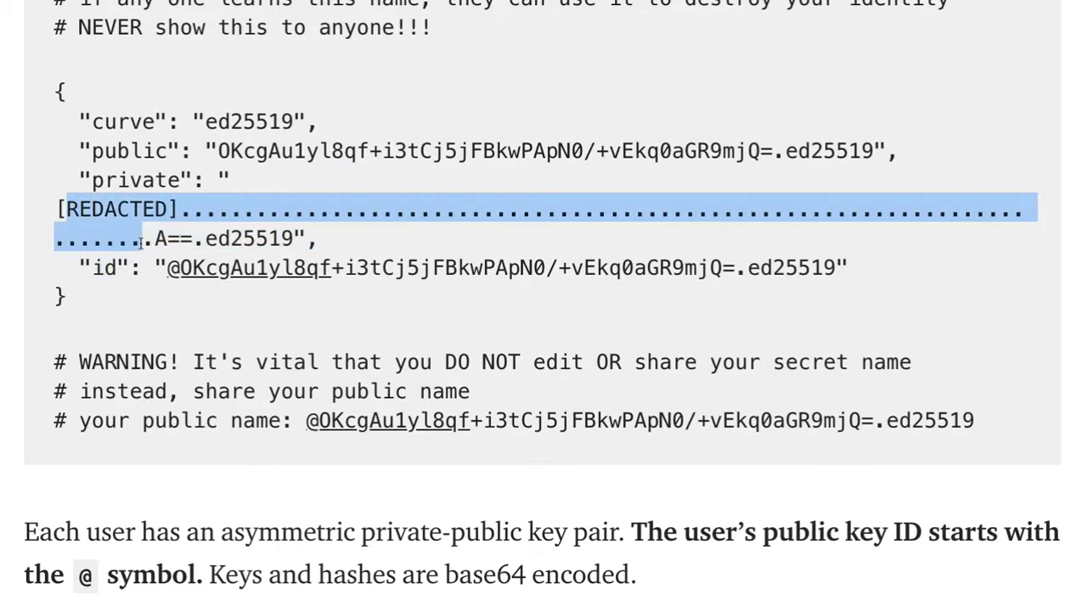
drag(141, 241, 141, 241)
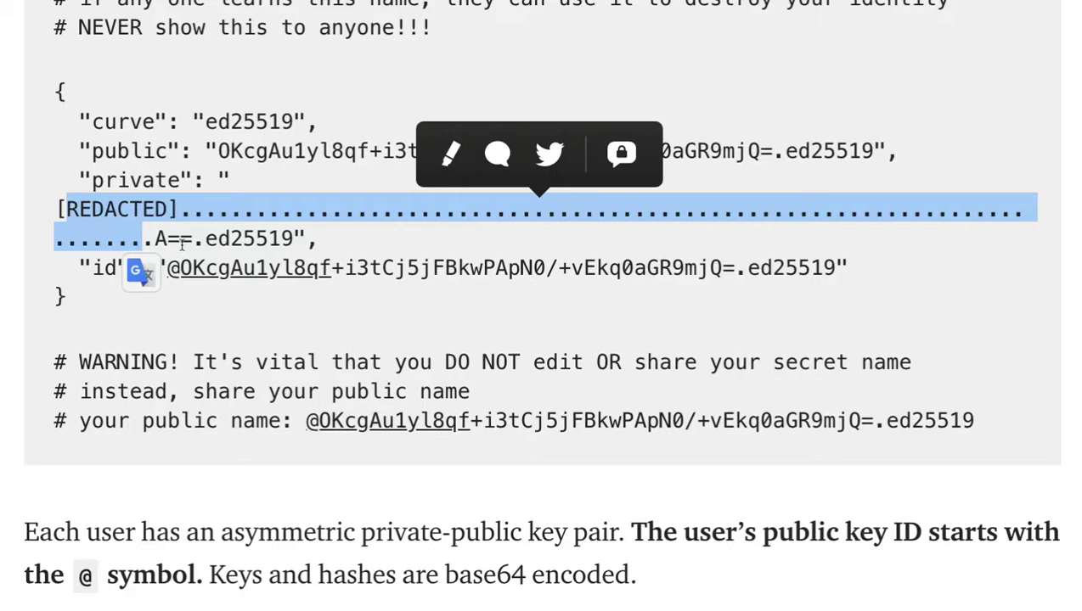
drag(157, 150, 344, 150)
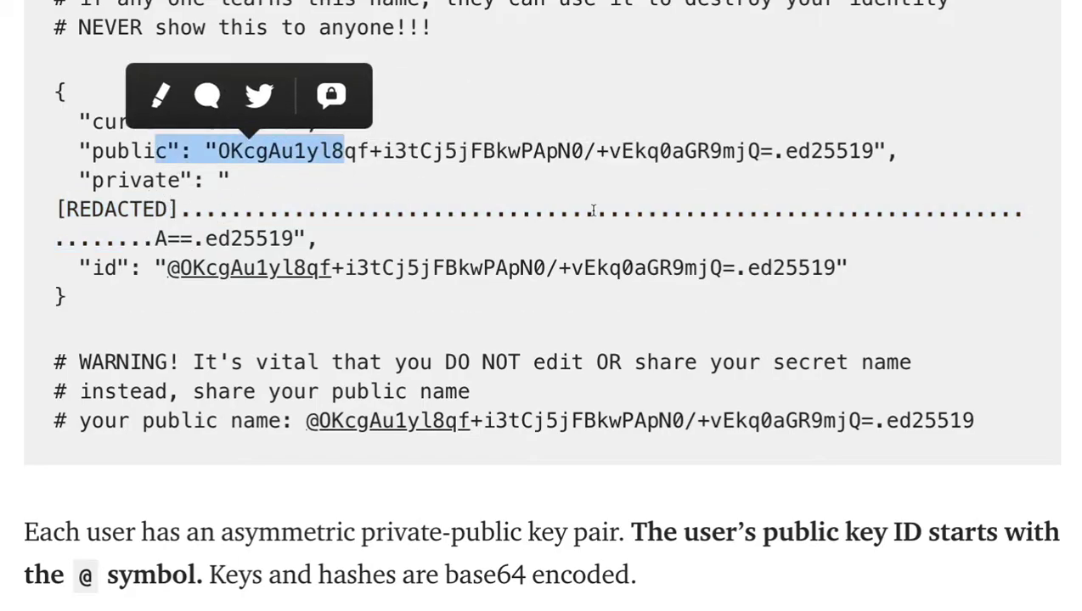
drag(759, 151, 875, 151)
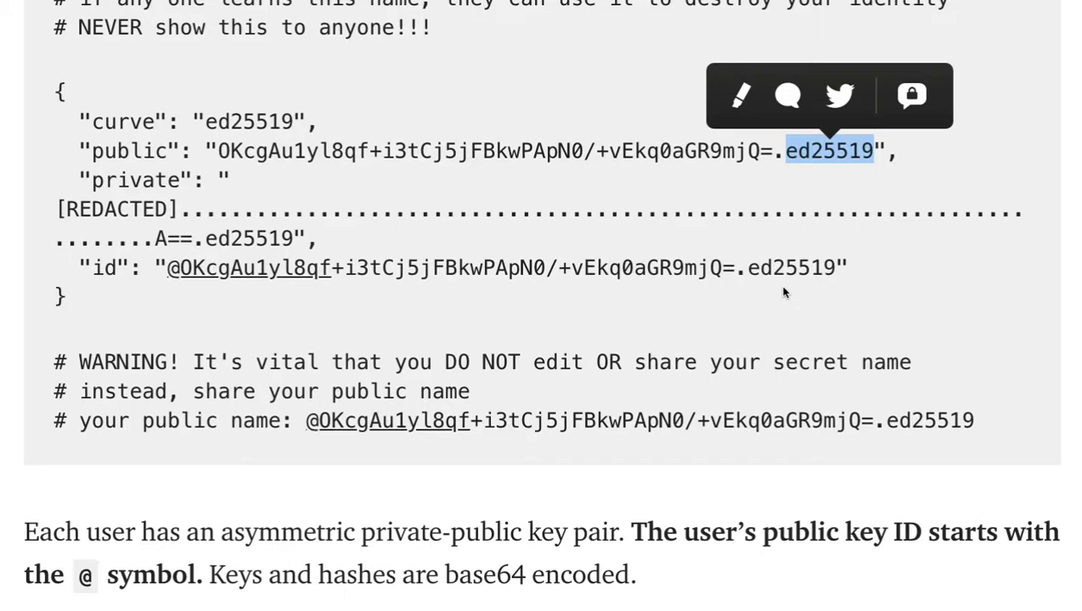
- Compare the @ prefix of the public name with the start of the public key in the secret file listing
click(302, 422)
drag(304, 422, 319, 422)
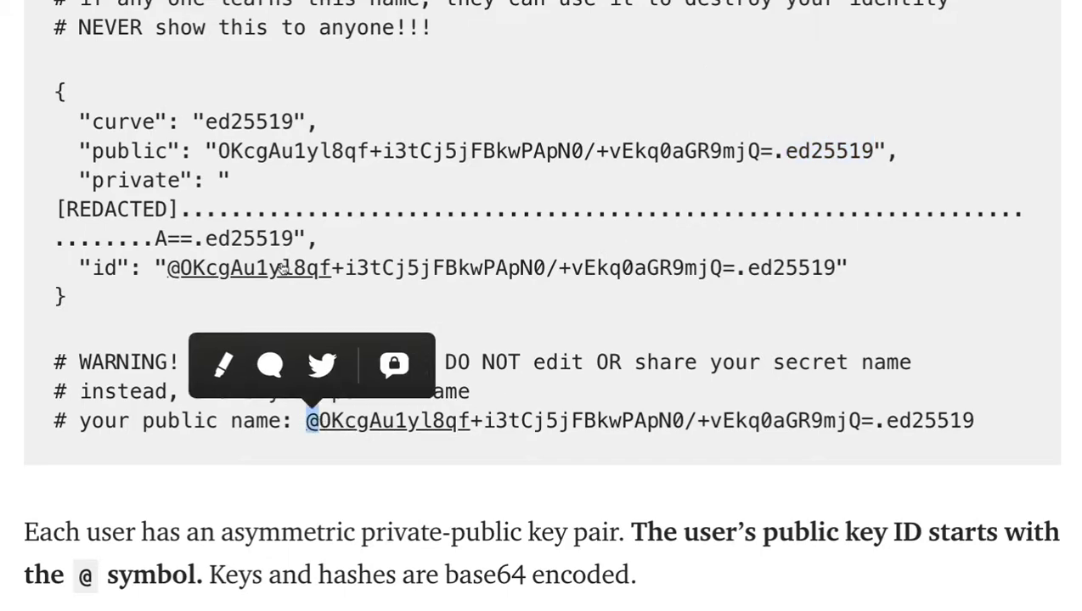
click(231, 150)
drag(217, 151, 268, 151)
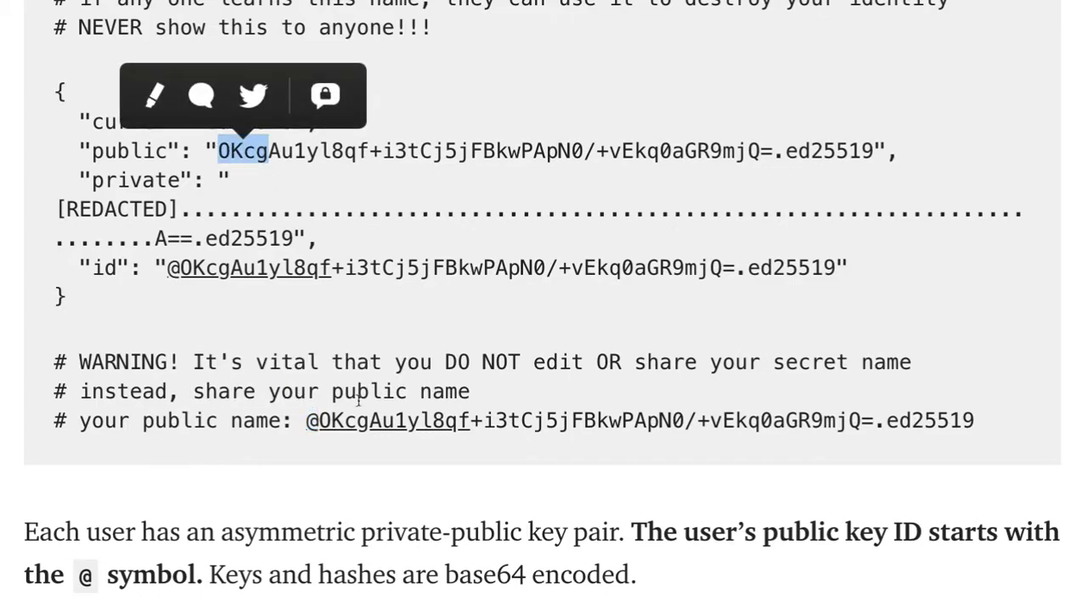
drag(302, 422, 318, 422)
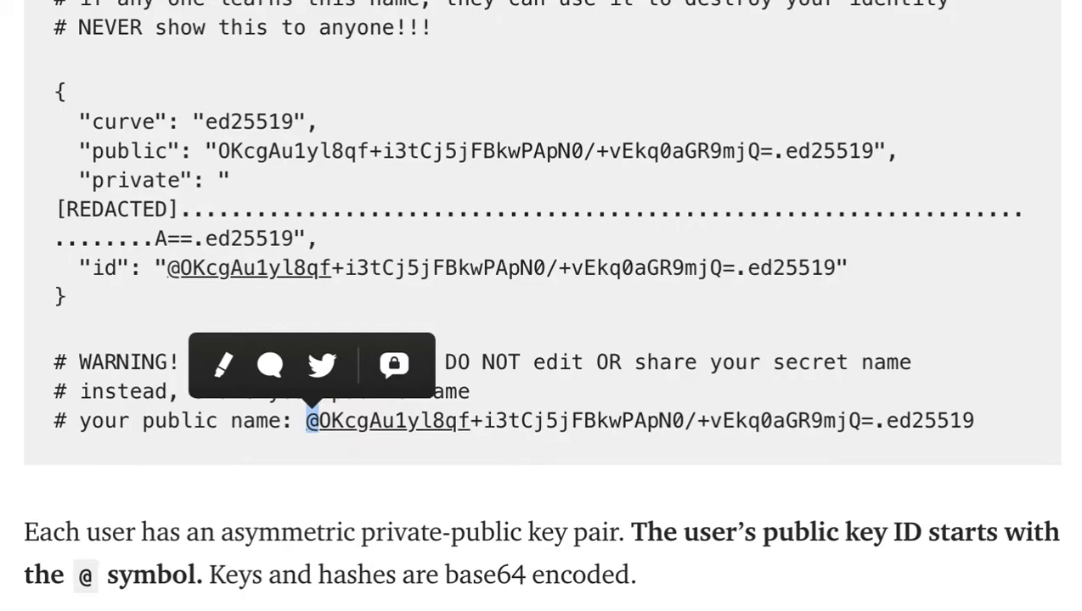
- Examine the article's example private key and the sbot whoami command with its returned id
scroll(541, 339, down, 7)
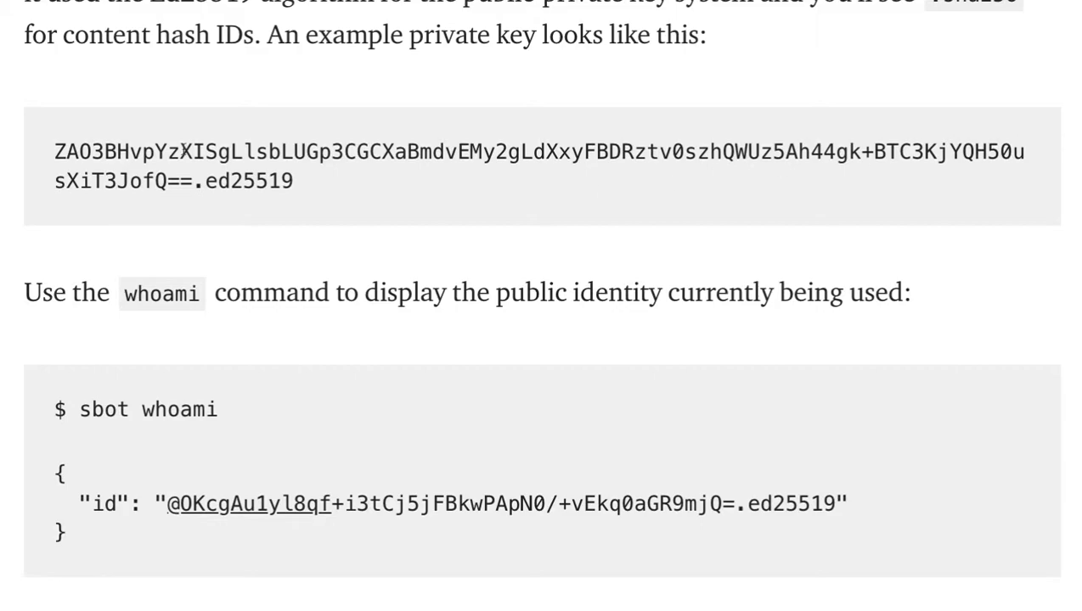
drag(56, 151, 182, 185)
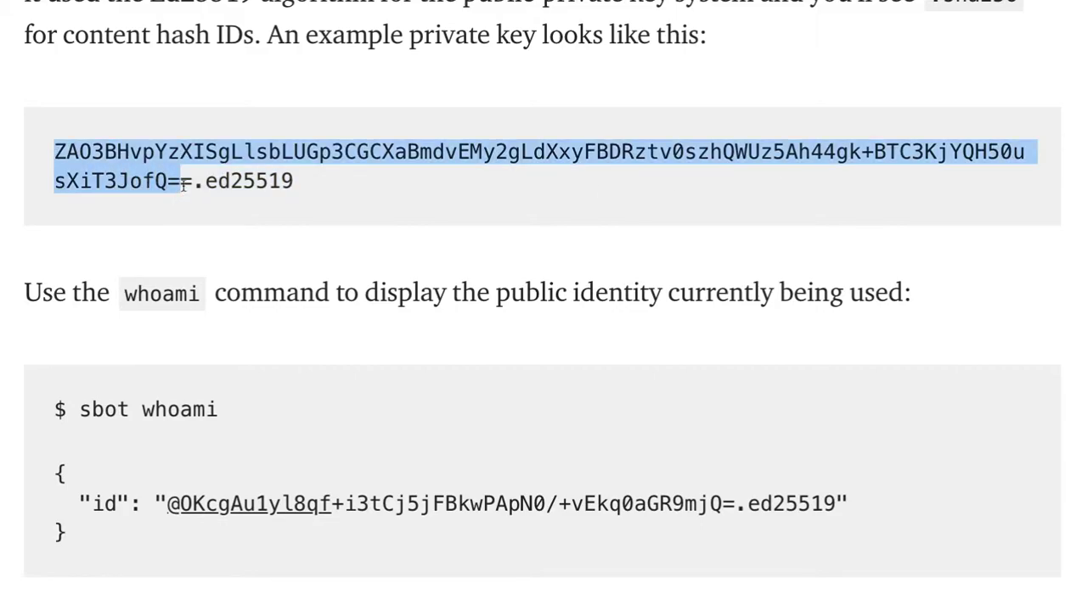
click(53, 151)
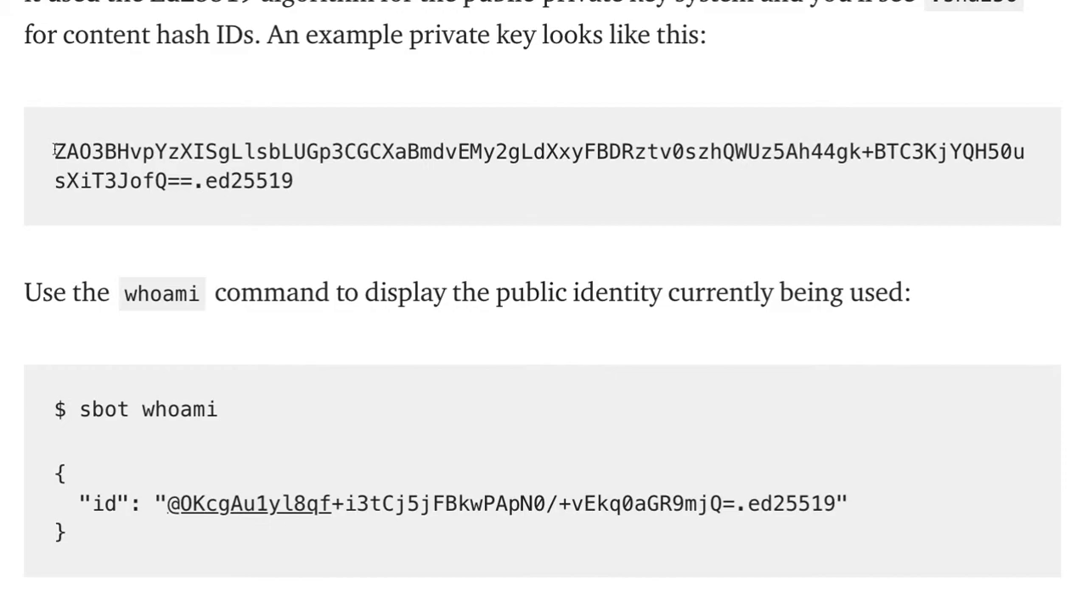
drag(80, 411, 246, 416)
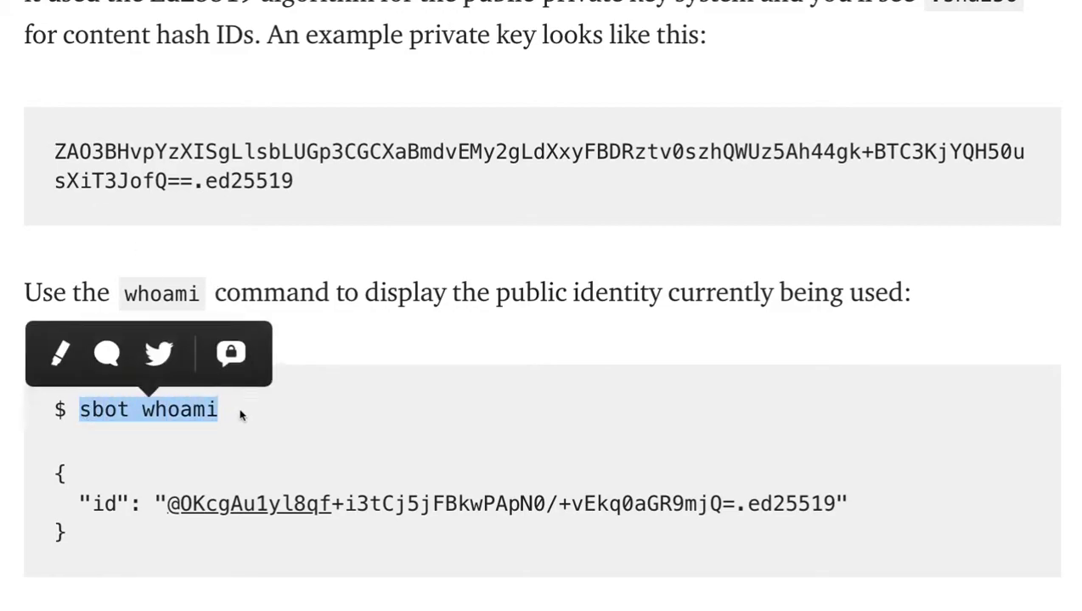
drag(93, 503, 204, 505)
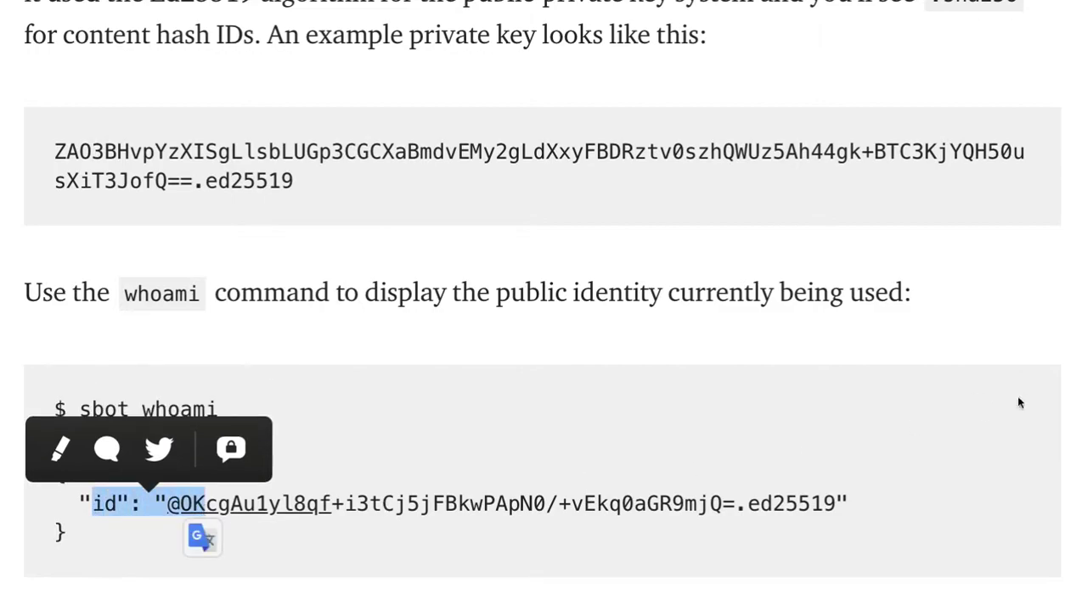
- Examine the sbot publish command's type and text arguments, post and "Hello, world"
scroll(541, 340, down, 7)
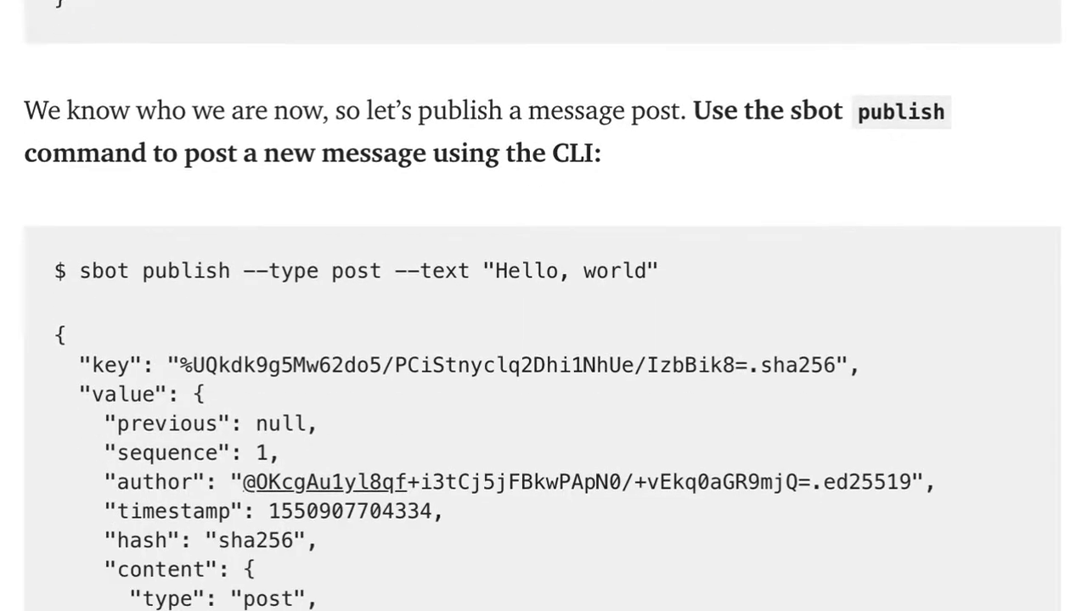
scroll(541, 339, down, 1)
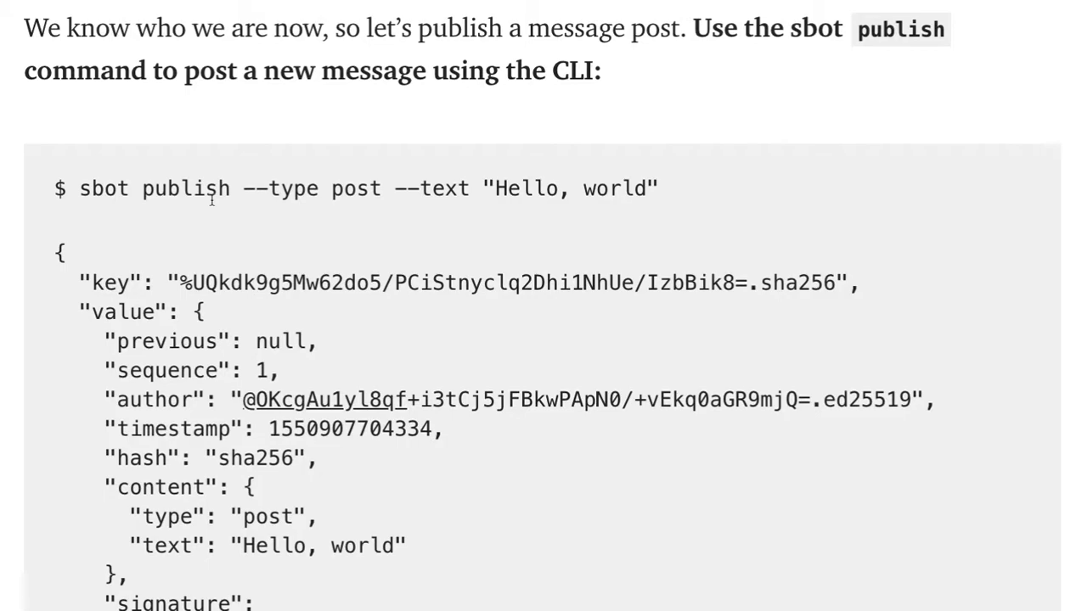
drag(143, 189, 241, 190)
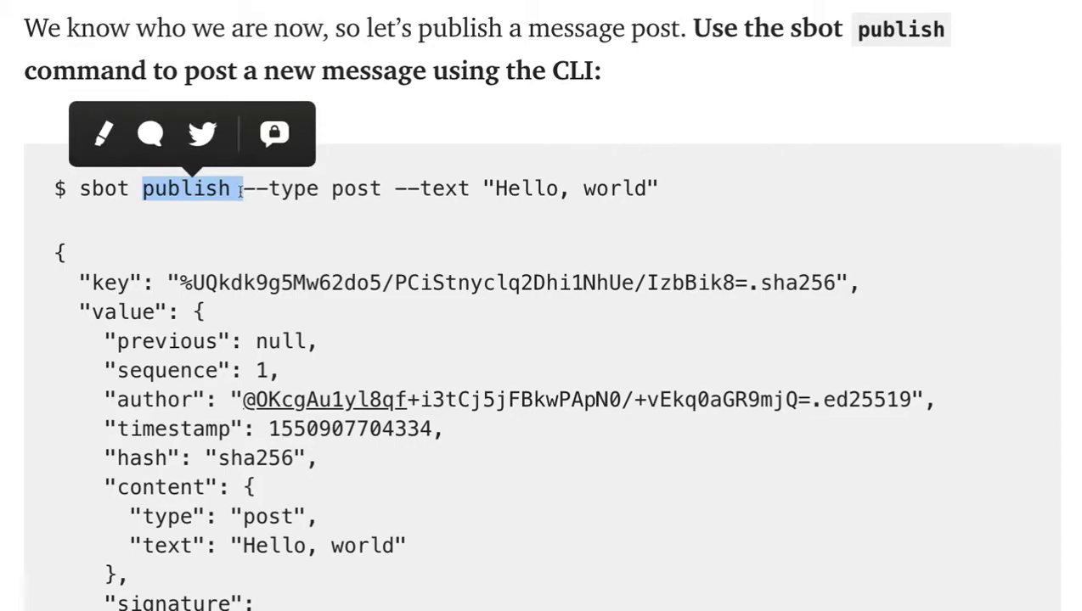
click(285, 195)
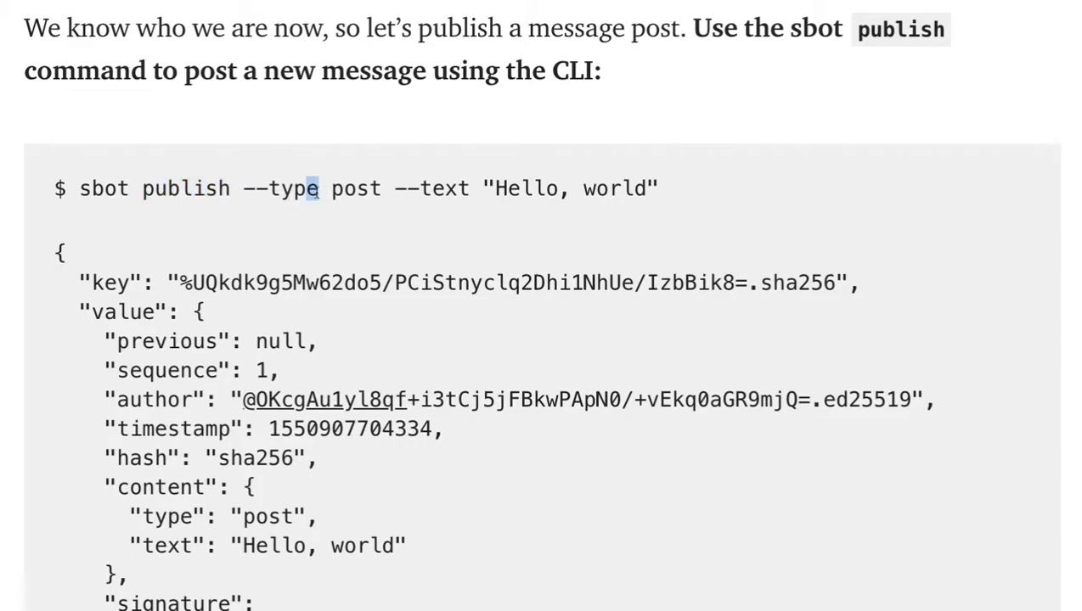
drag(307, 189, 383, 188)
click(435, 191)
drag(481, 189, 664, 192)
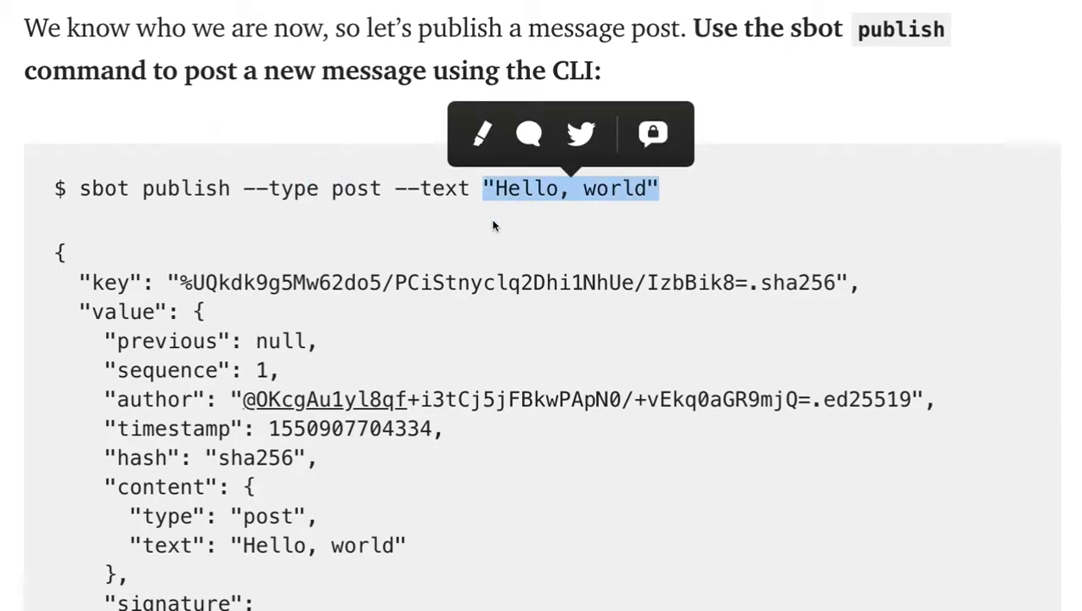
- Examine the message key and the value block in the sbot publish output
scroll(541, 306, down, 3)
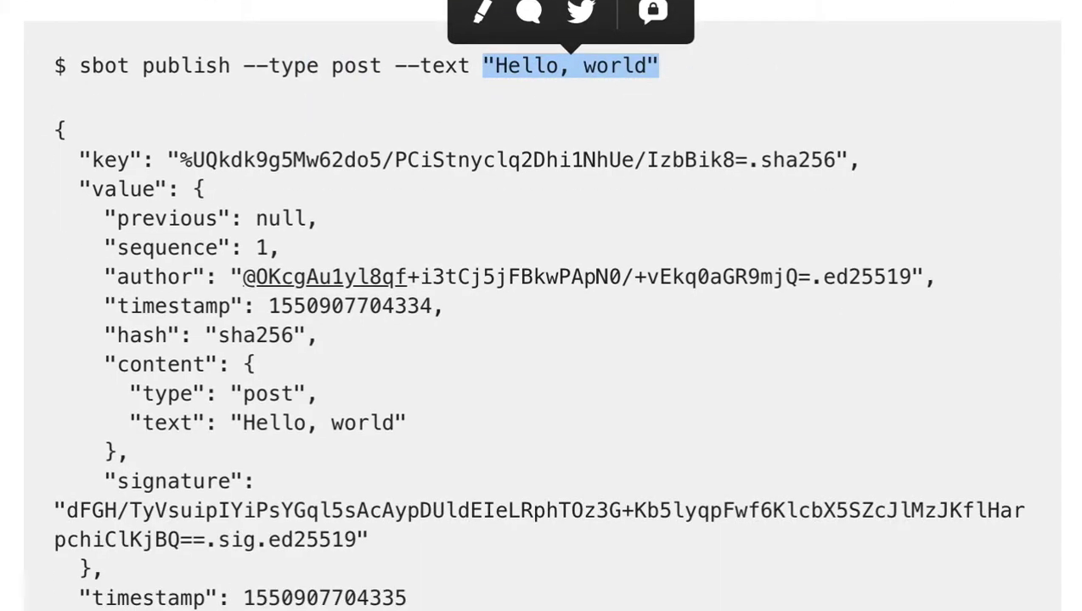
drag(179, 159, 823, 160)
mouse_move(82, 188)
mouse_down()
mouse_move(236, 395)
mouse_move(244, 422)
mouse_move(328, 499)
mouse_move(331, 454)
mouse_up()
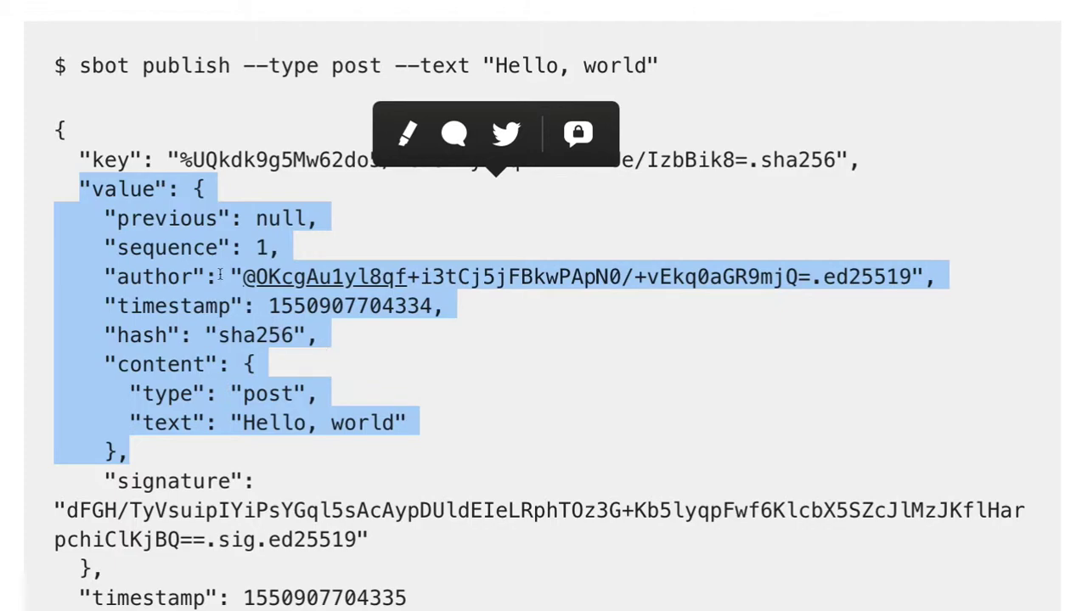
drag(192, 161, 560, 160)
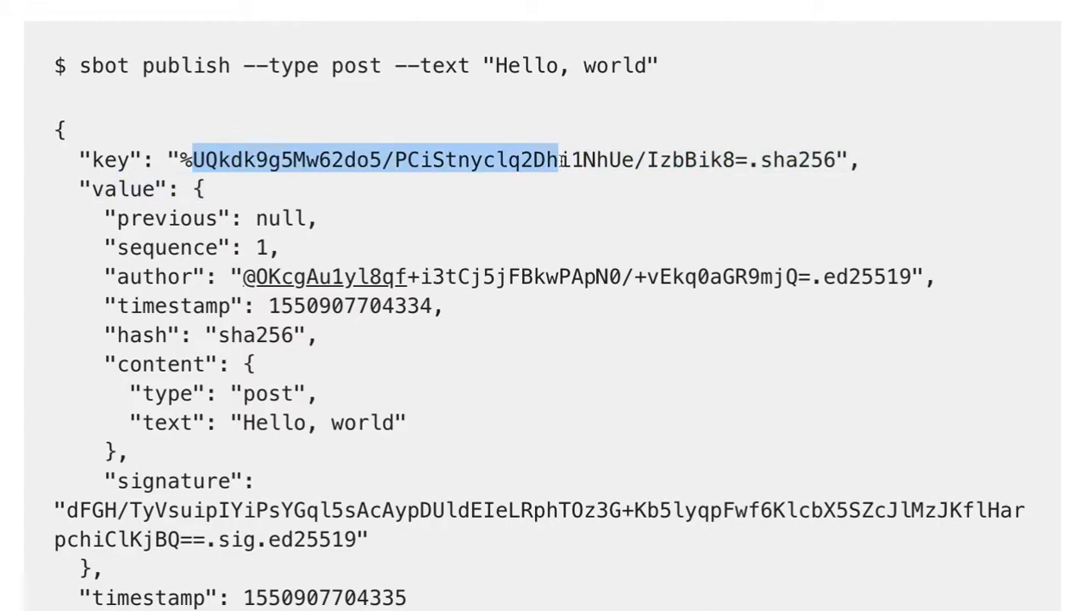
drag(560, 159, 560, 159)
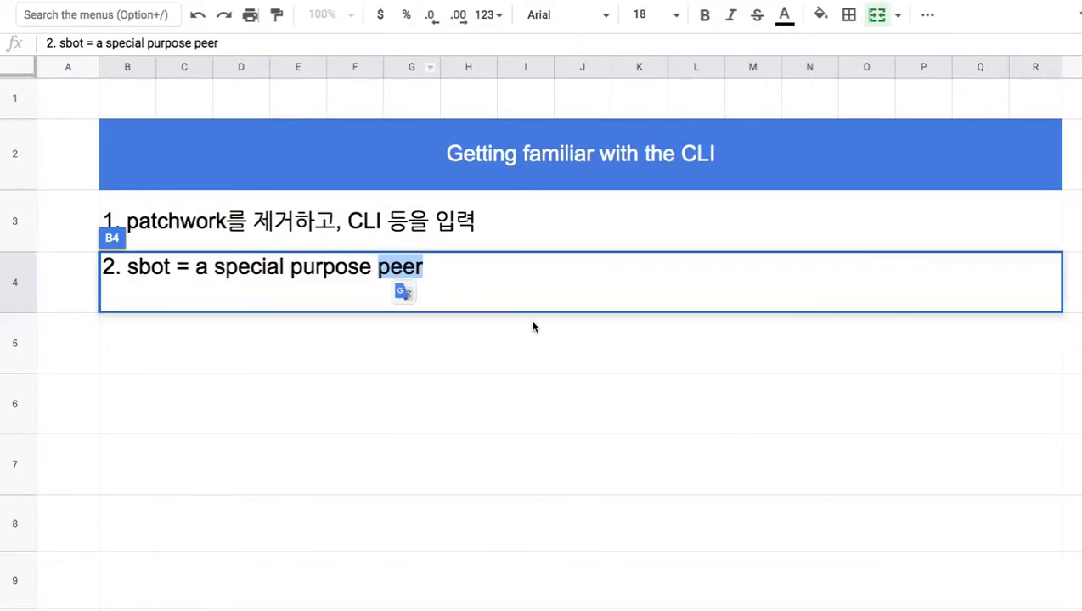
- Switch to the Google Sheets notes and examine the diagram linking peers P1 to P4 through Pop 1 and Pop 2
click(534, 340)
scroll(678, 362, down, 10)
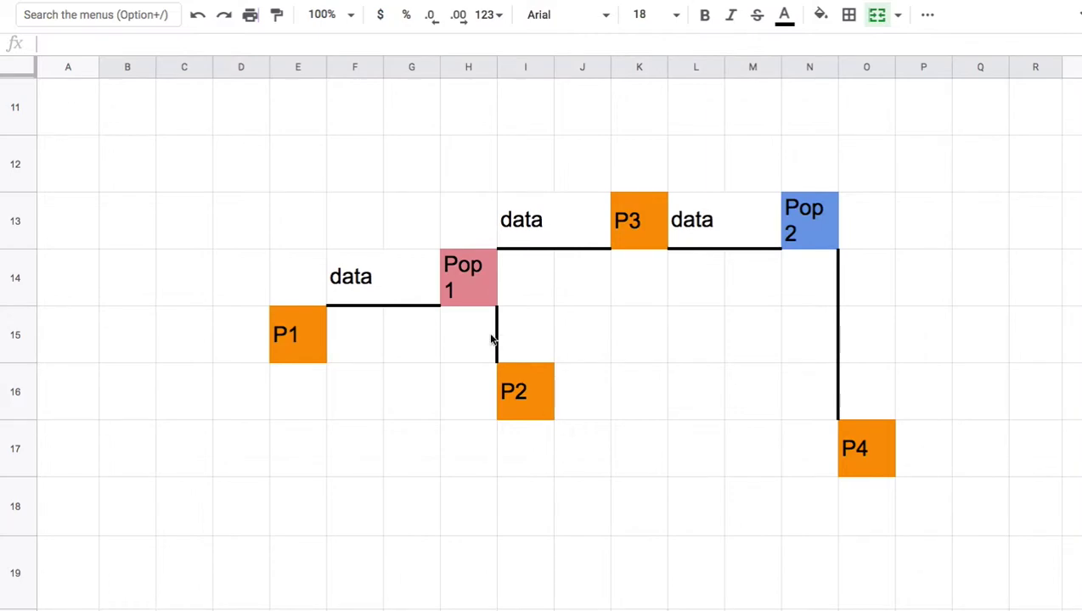
click(476, 293)
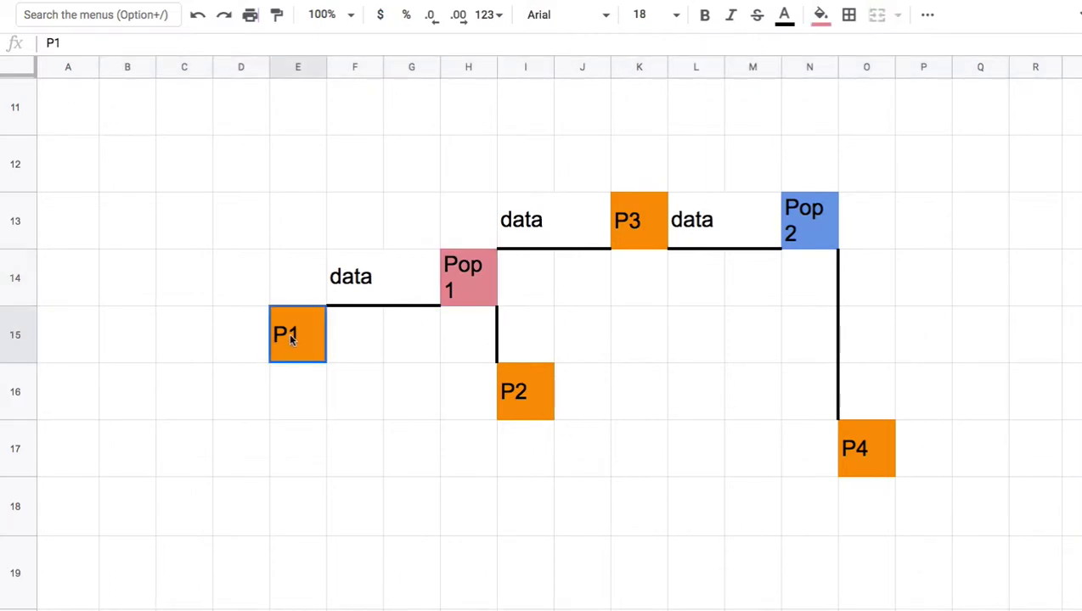
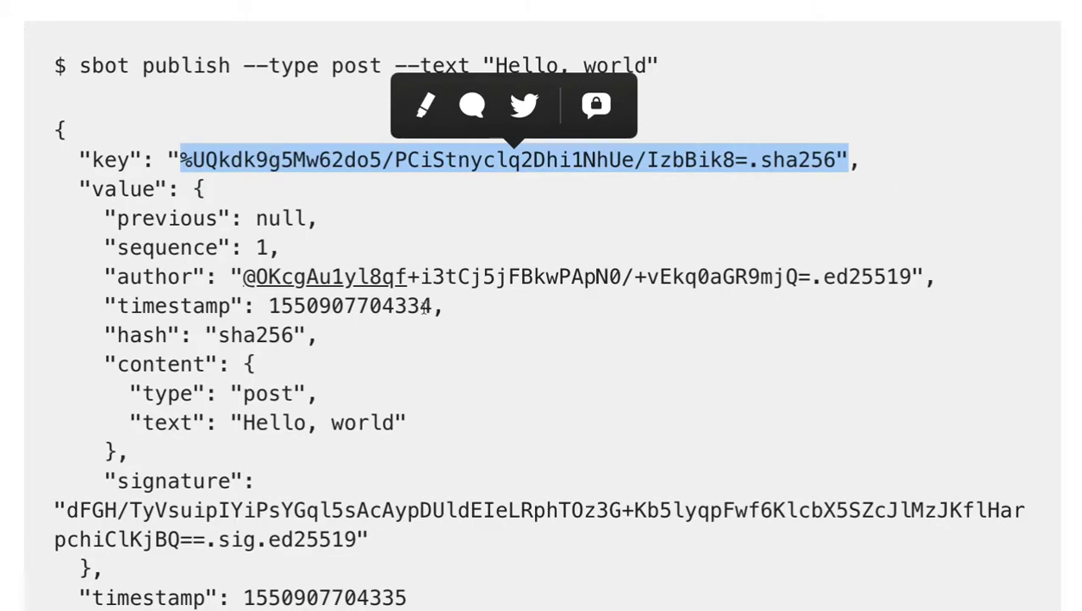
- Return to the article and examine the key, previous, sequence and author fields of the published message
click(420, 306)
drag(167, 158, 586, 160)
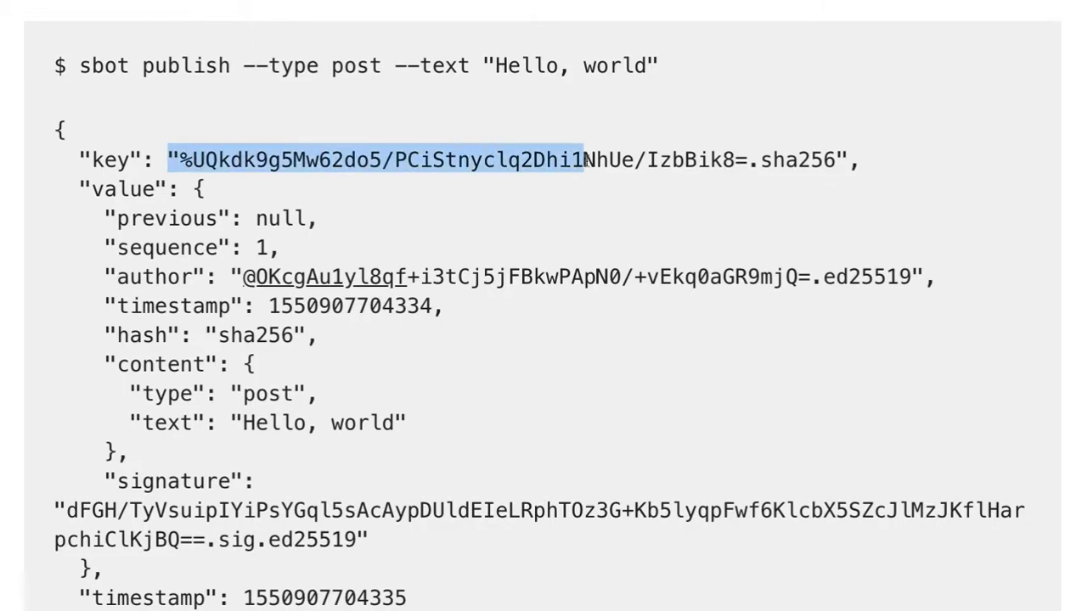
click(184, 240)
double_click(139, 220)
double_click(281, 219)
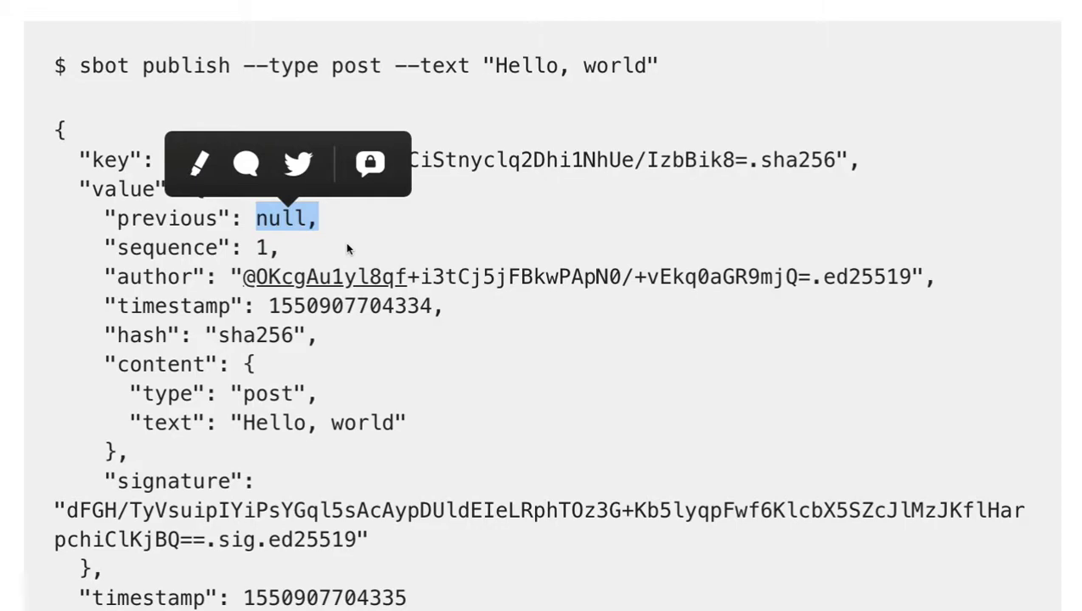
double_click(262, 248)
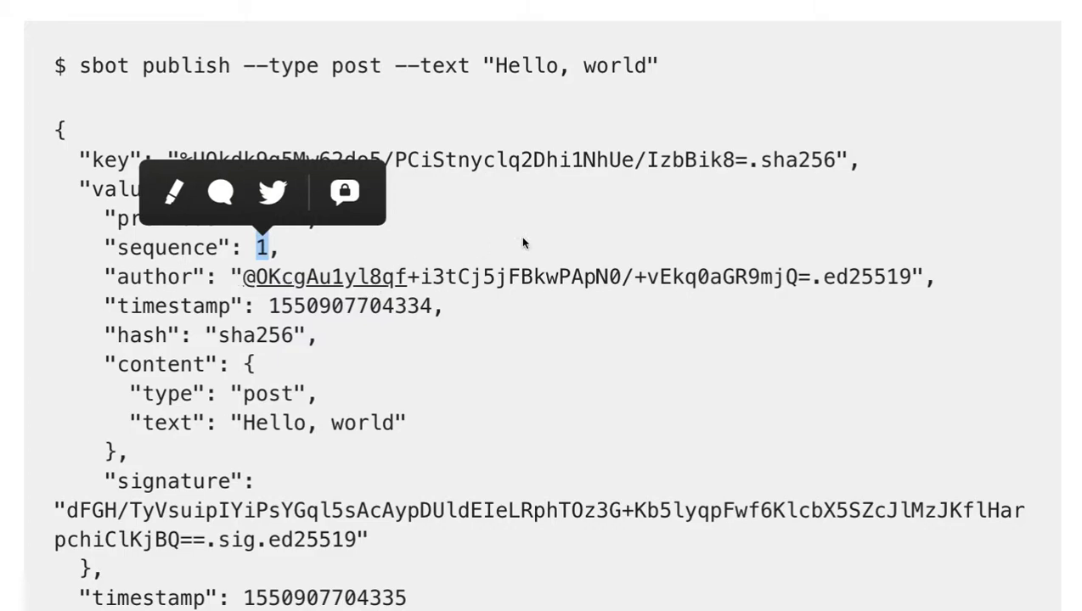
click(471, 274)
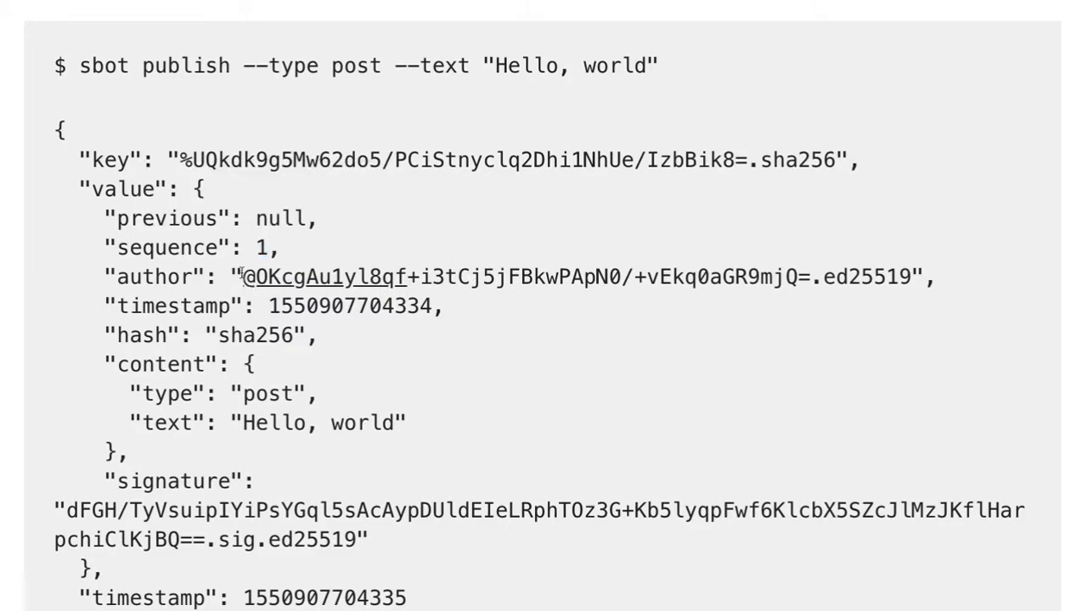
- Examine the published message's timestamp, hash and content fields, comparing the content with the publish command's arguments
drag(270, 305, 432, 309)
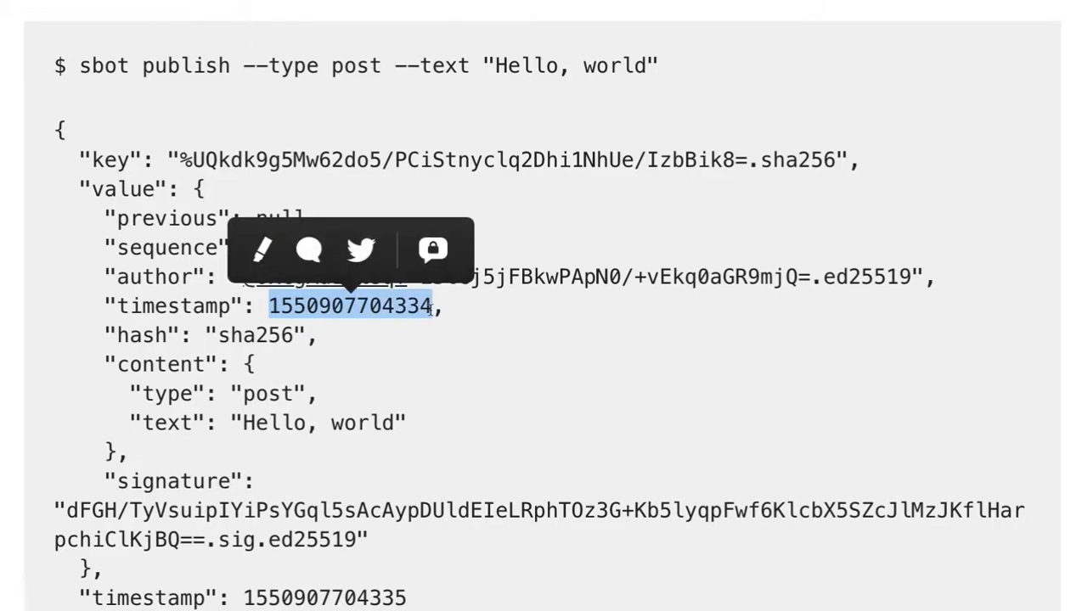
drag(218, 338, 301, 338)
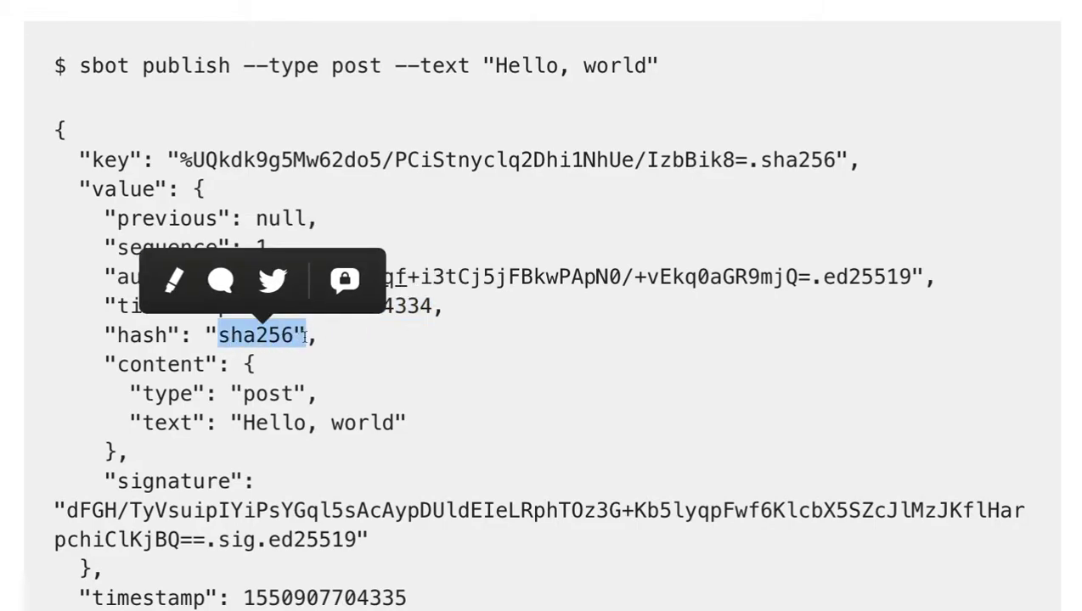
drag(244, 394, 296, 393)
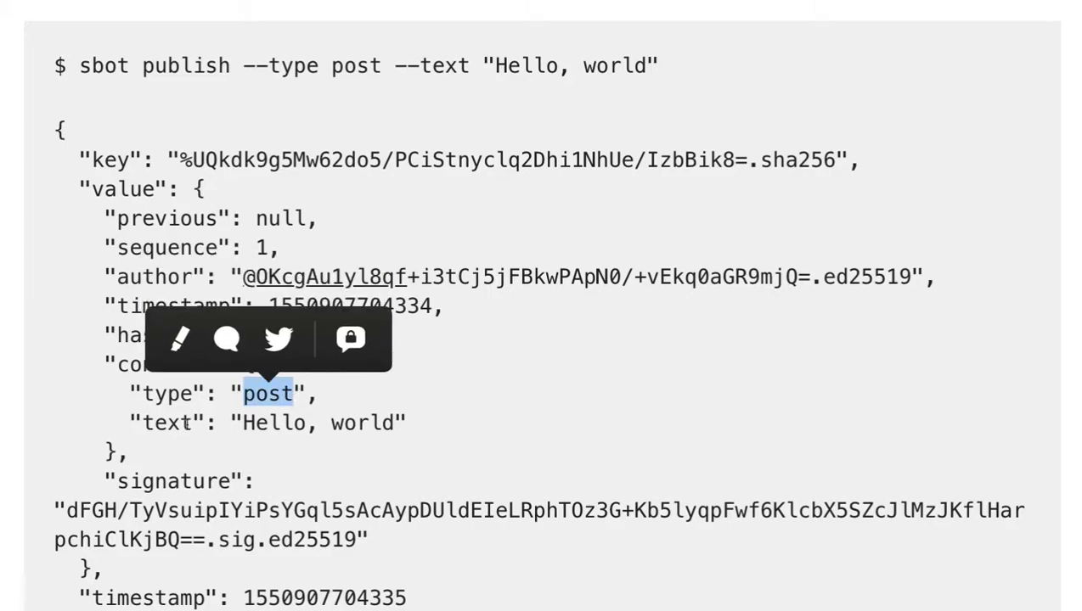
drag(244, 423, 394, 423)
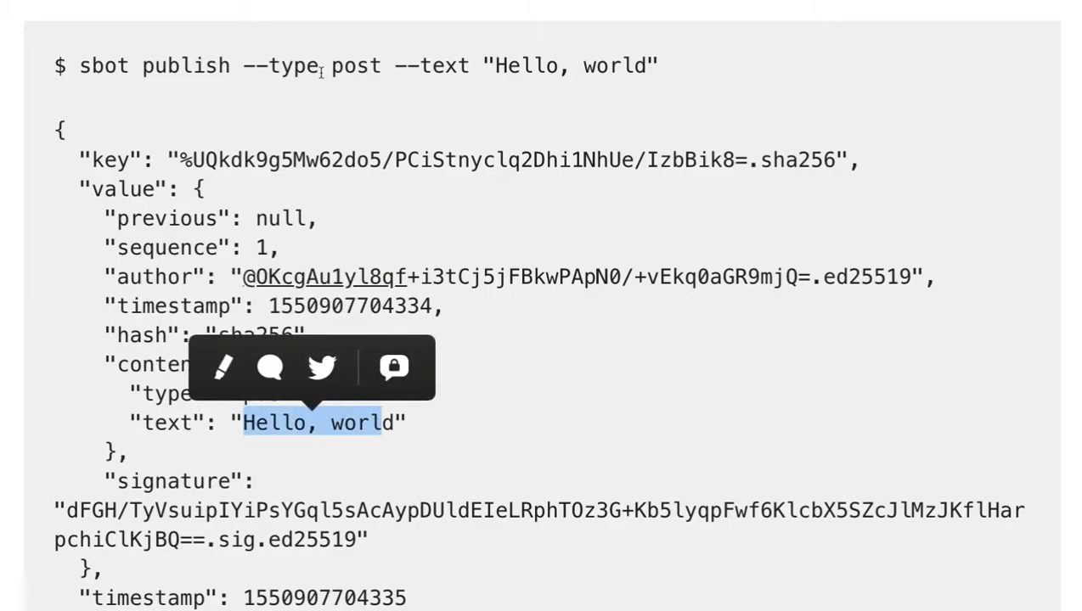
drag(319, 67, 622, 66)
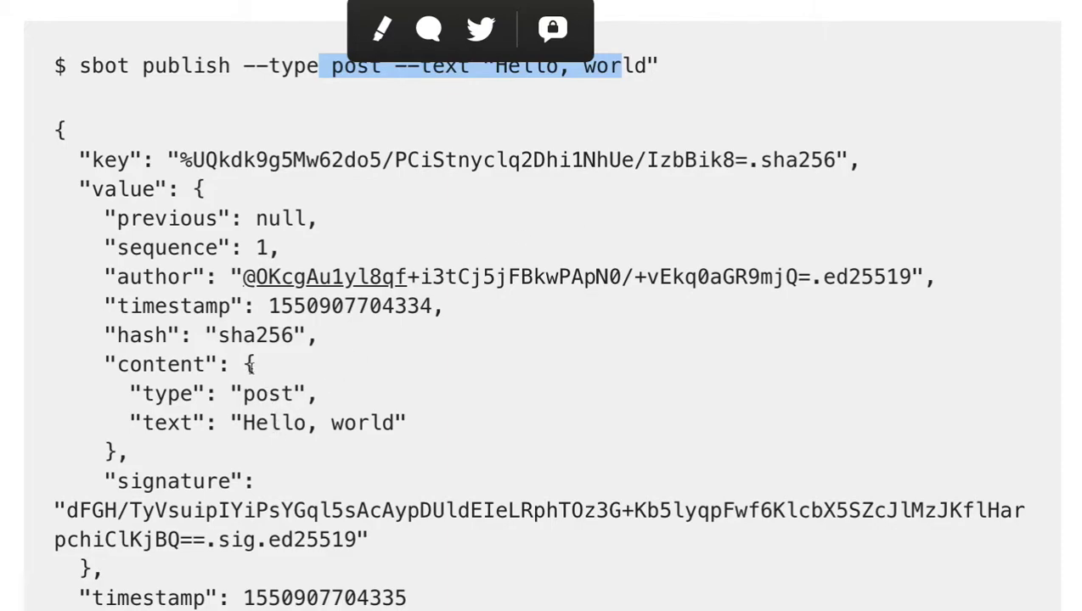
- Examine the first published message's signature and compare its inner timestamp with the outer timestamp
click(322, 391)
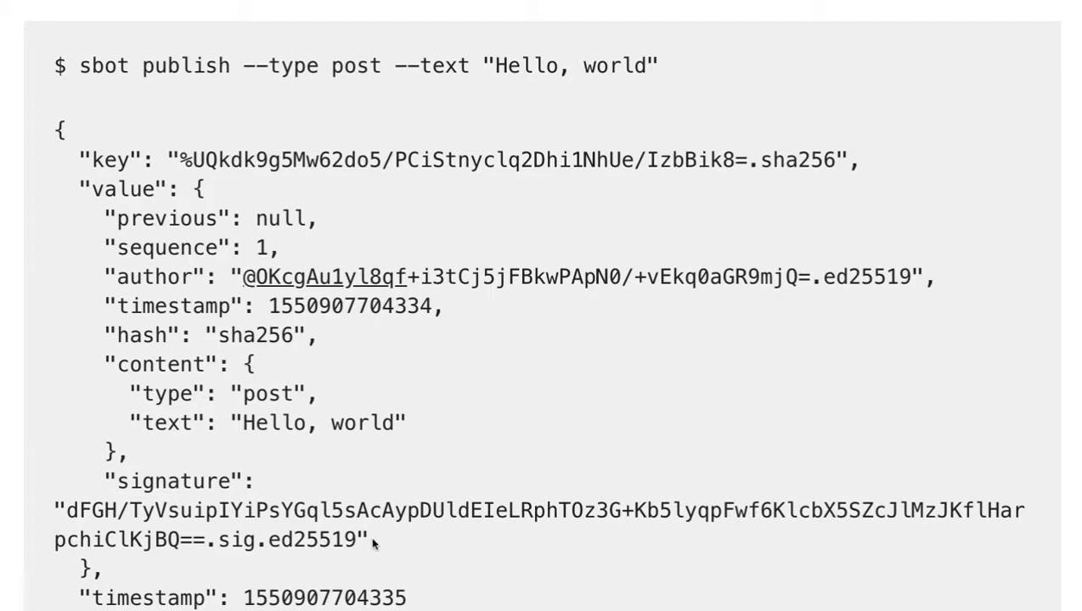
drag(372, 542, 97, 483)
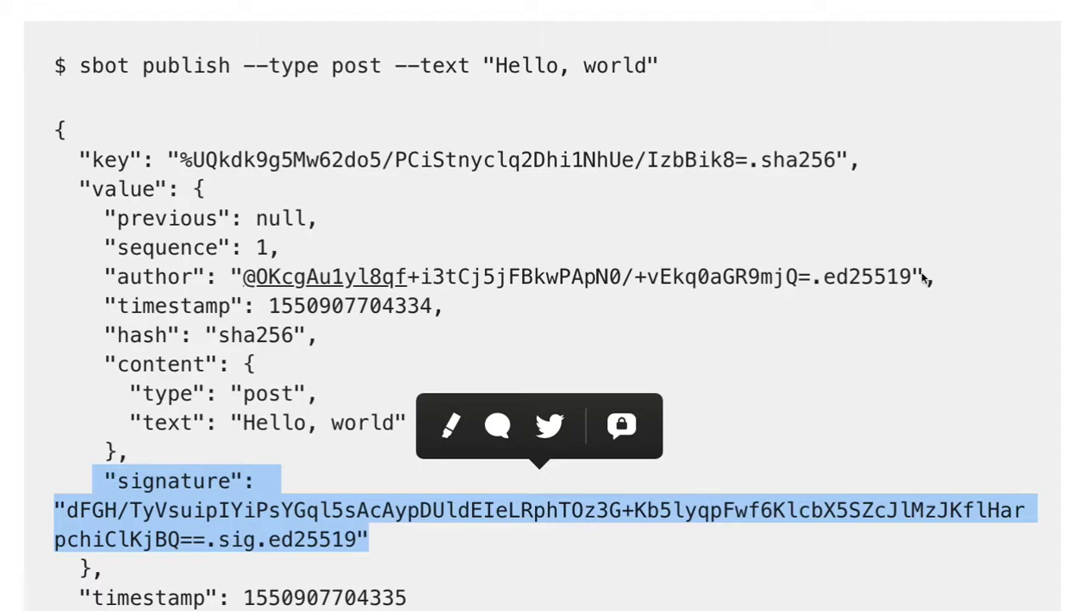
scroll(920, 278, down, 2)
scroll(540, 305, down, 2)
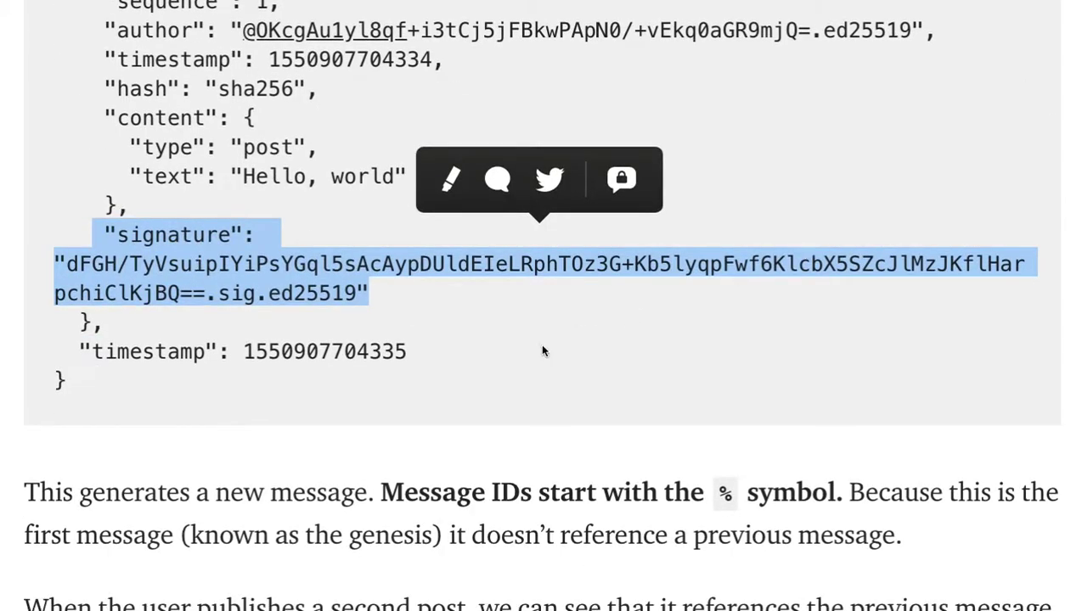
click(273, 355)
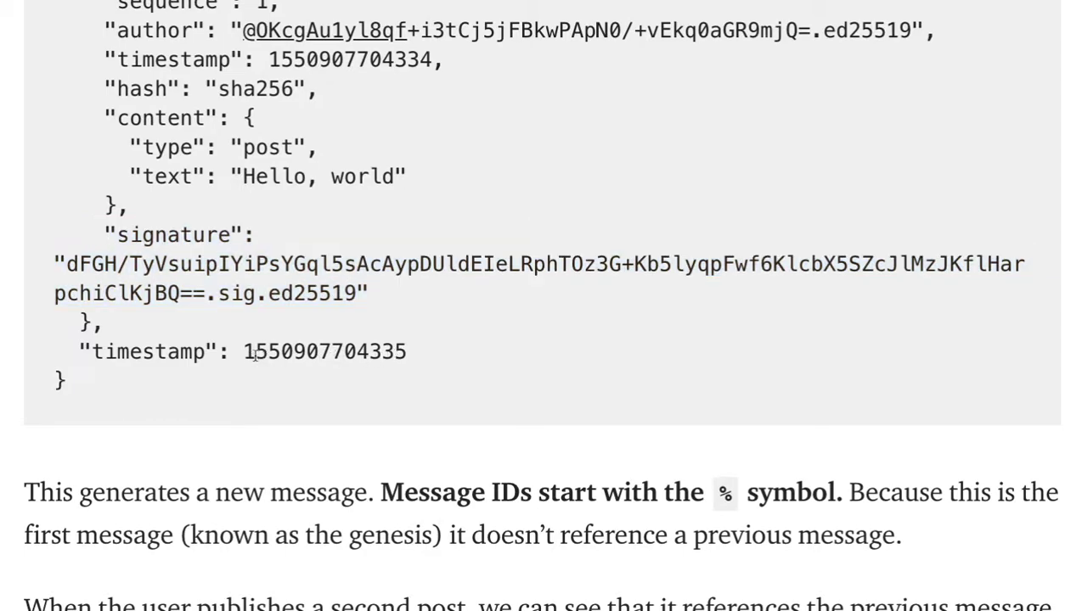
drag(243, 351, 407, 352)
drag(270, 59, 422, 60)
click(424, 61)
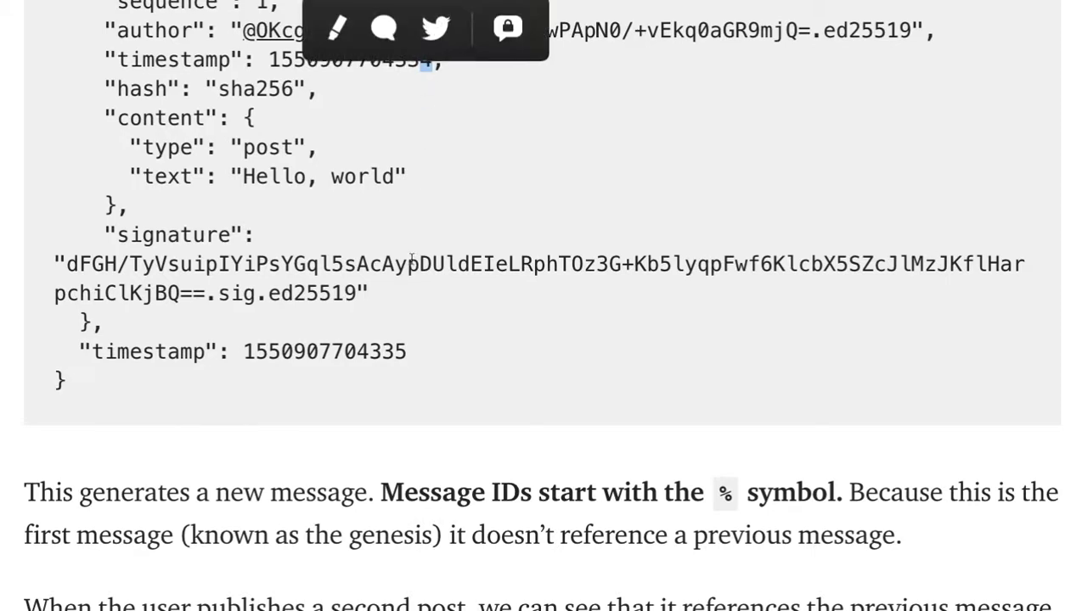
drag(395, 351, 408, 352)
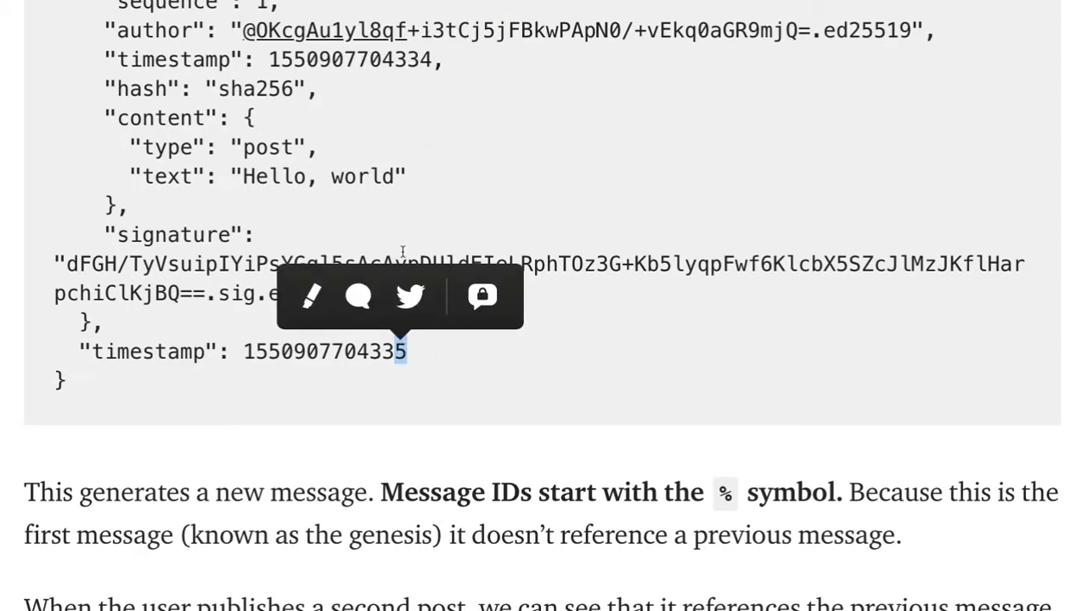
drag(270, 59, 435, 60)
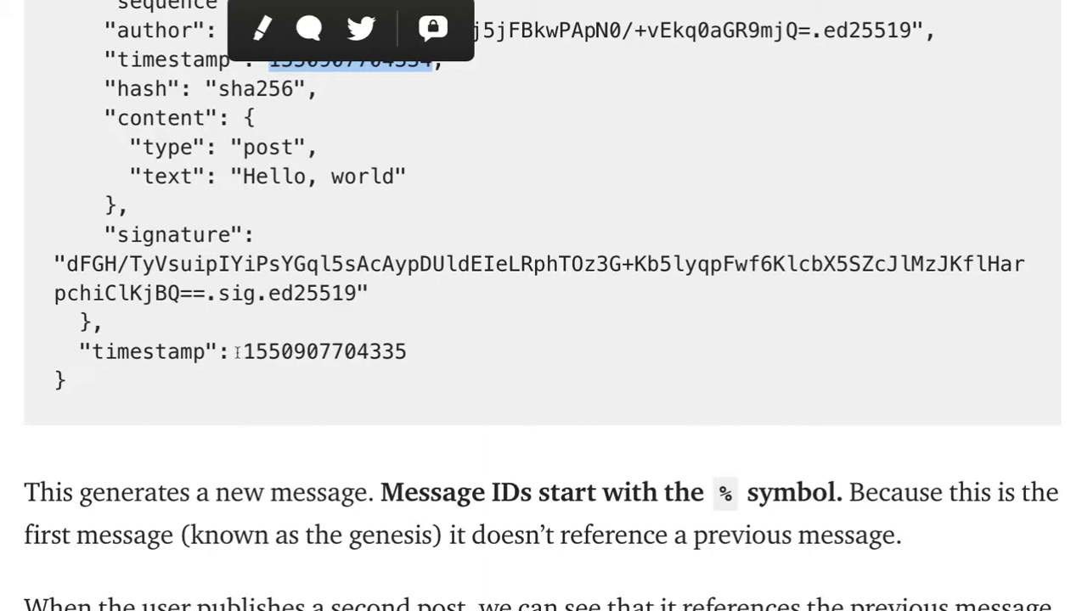
drag(243, 351, 407, 351)
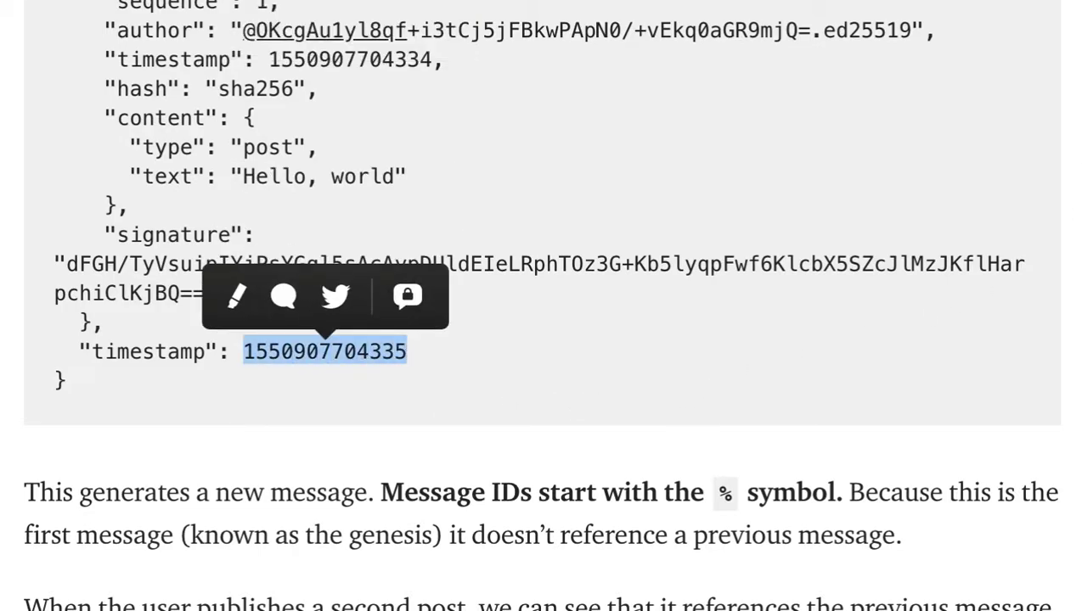
- Examine the article's rule about the % symbol at the start of message IDs
scroll(540, 306, down, 3)
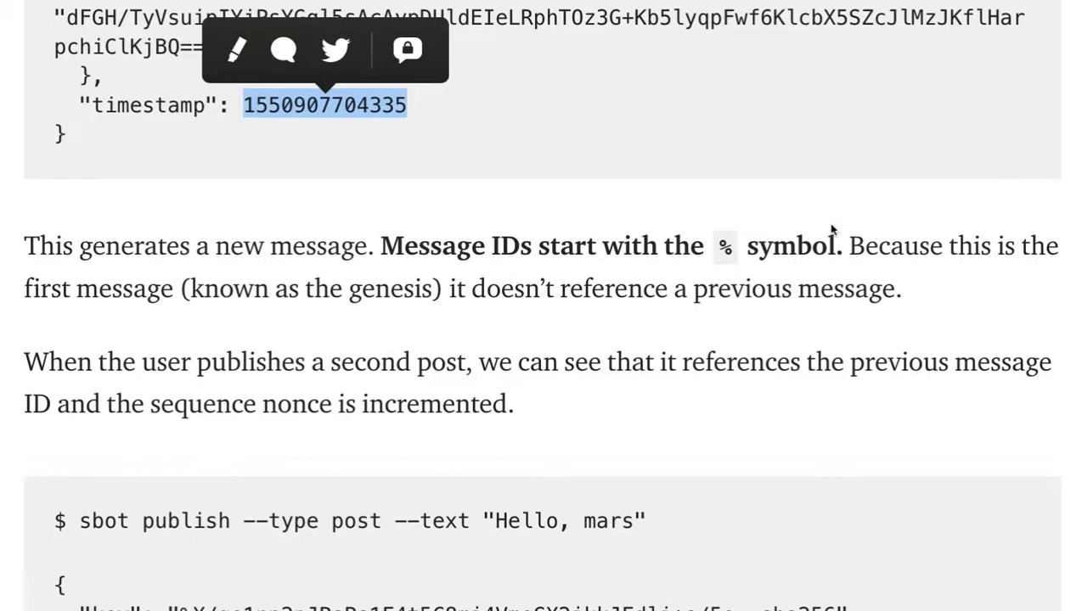
click(715, 249)
drag(724, 247, 831, 248)
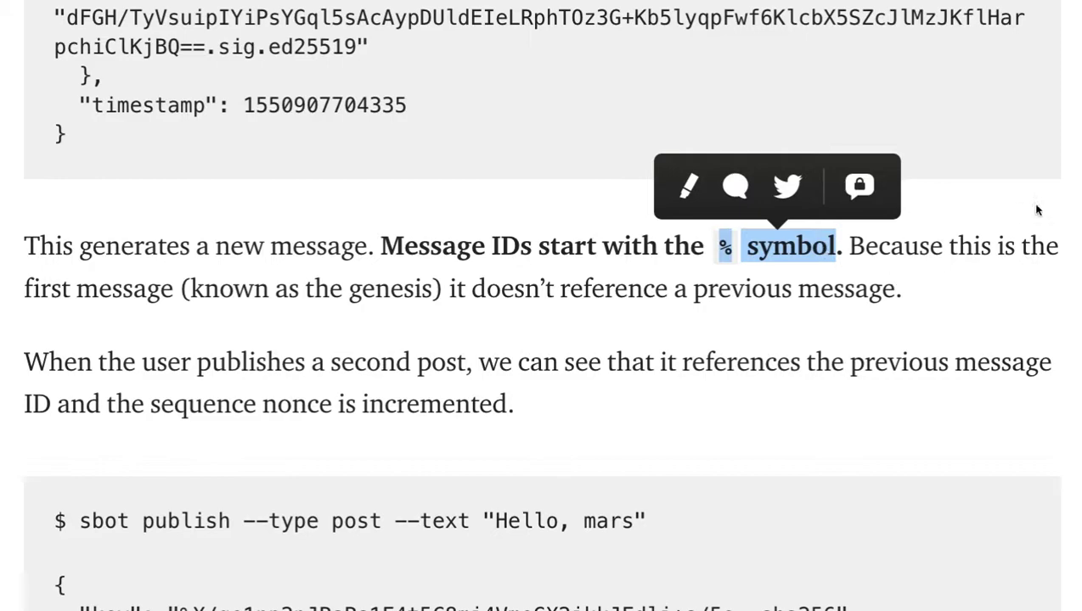
- Examine the sbot publish command for the second post, "Hello, mars"
scroll(541, 305, down, 2)
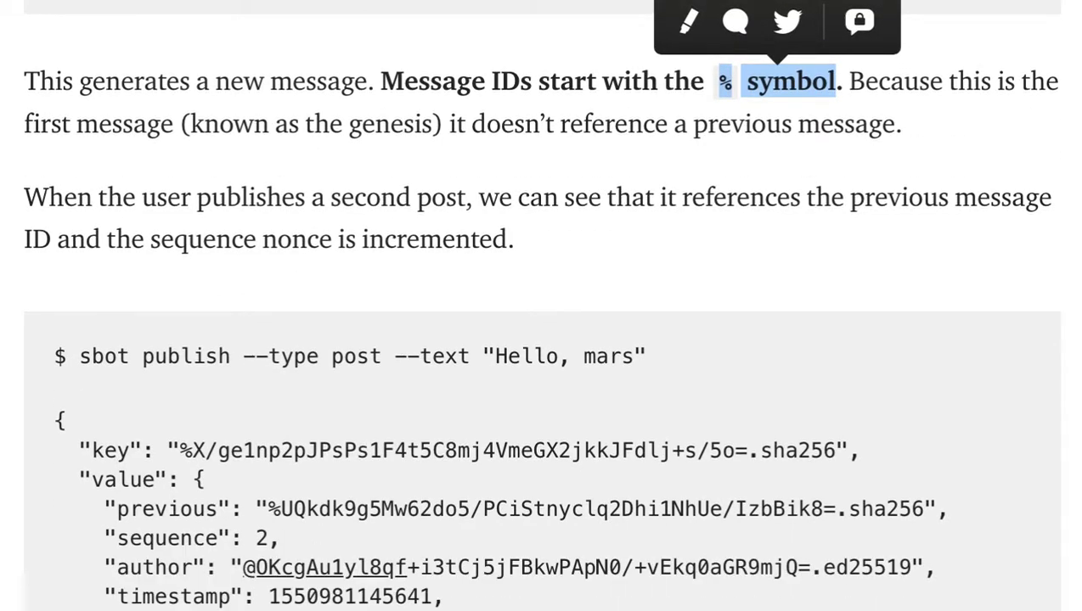
scroll(541, 305, down, 3)
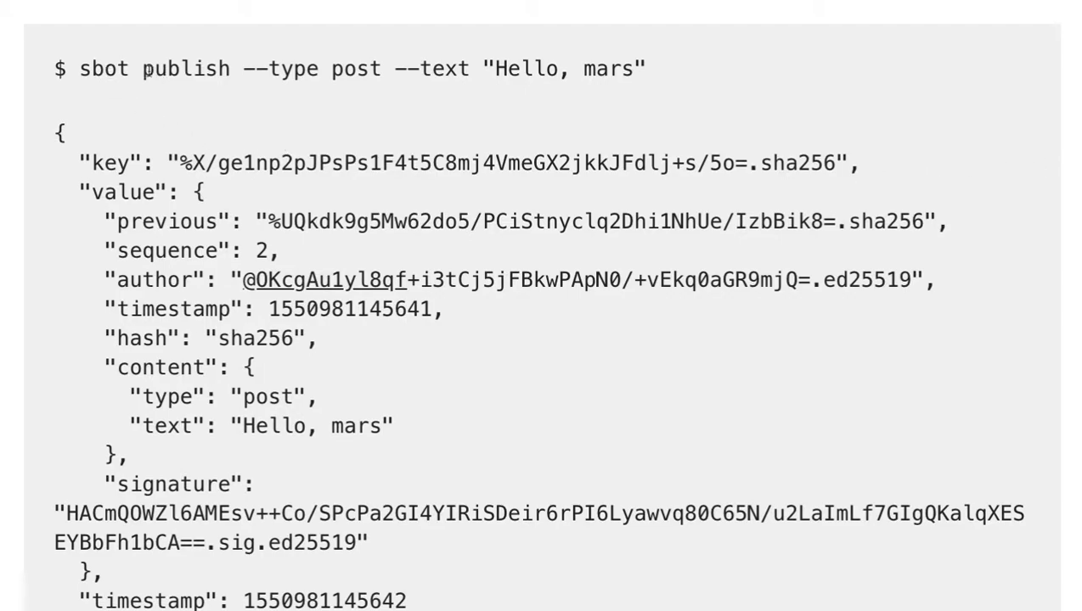
drag(146, 71, 246, 70)
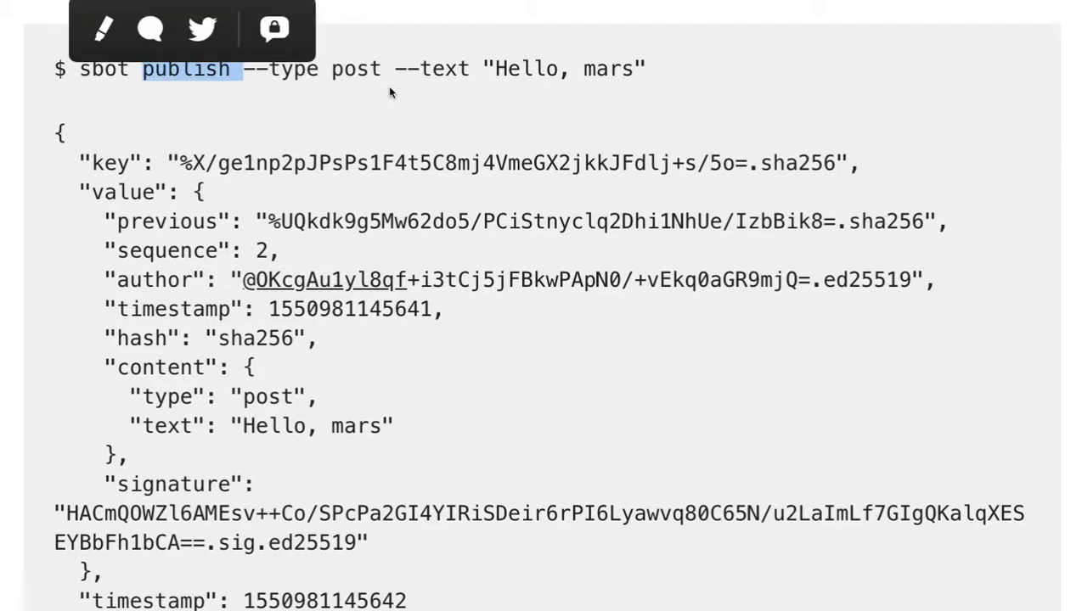
click(495, 75)
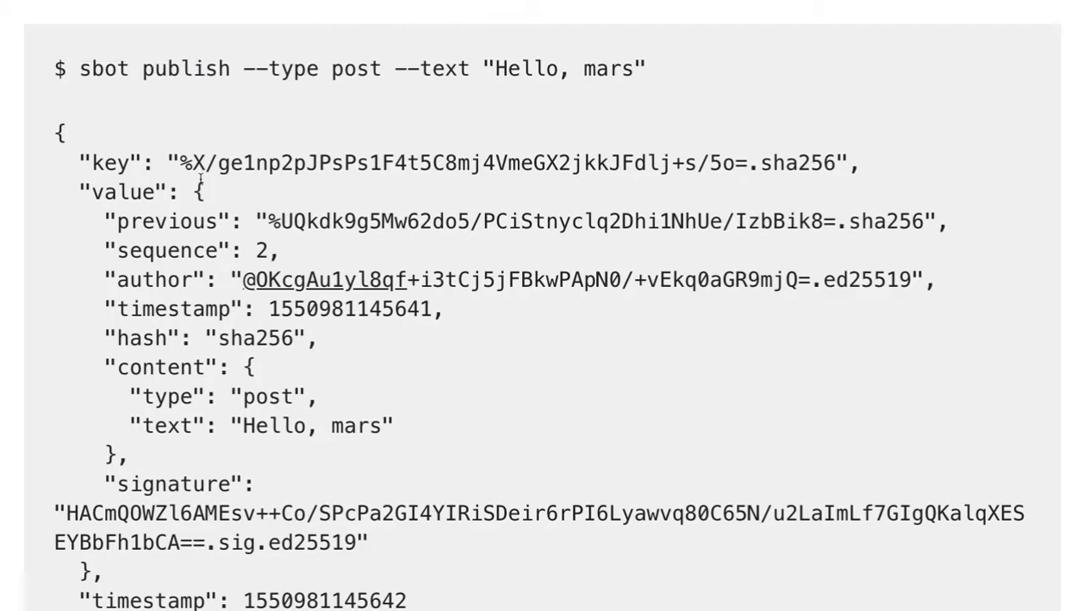
- Examine the second message's sequence and previous fields, comparing the previous ID with the first message's key
drag(253, 250, 278, 251)
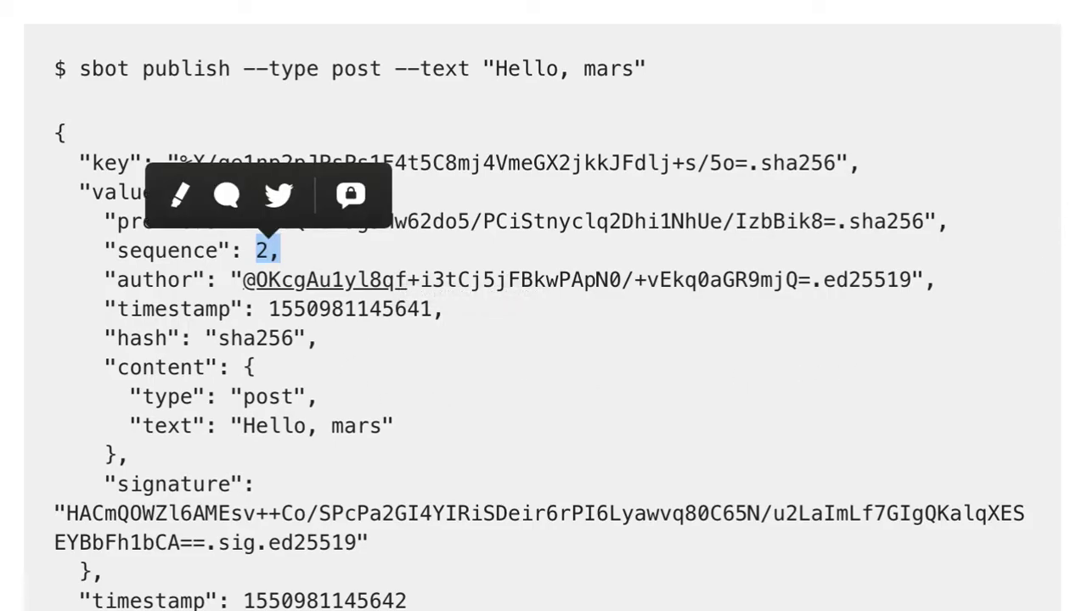
scroll(541, 306, up, 2)
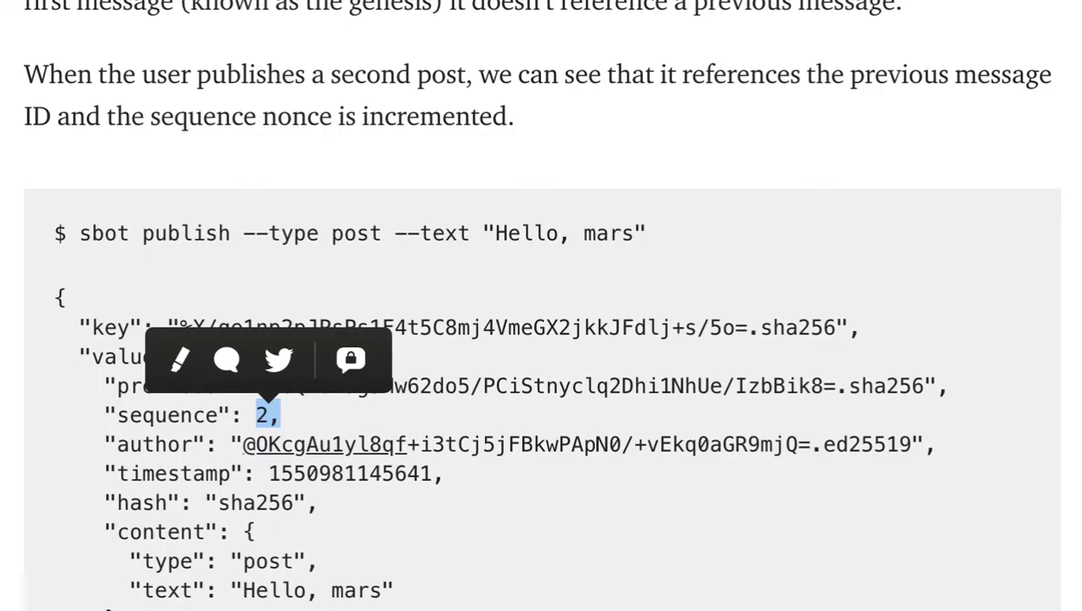
scroll(541, 306, down, 1)
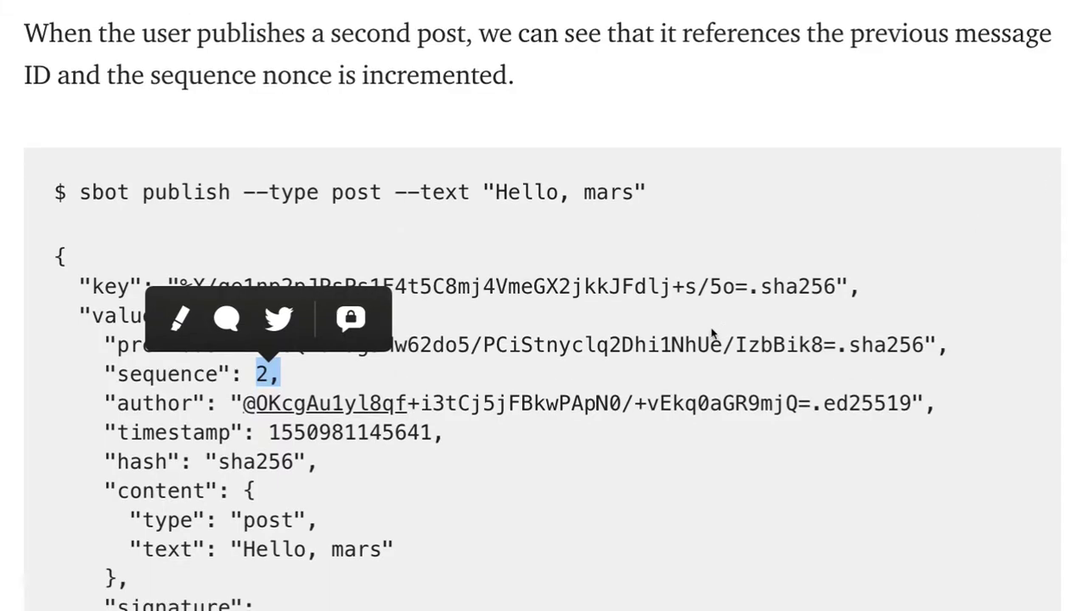
click(708, 289)
drag(118, 344, 813, 342)
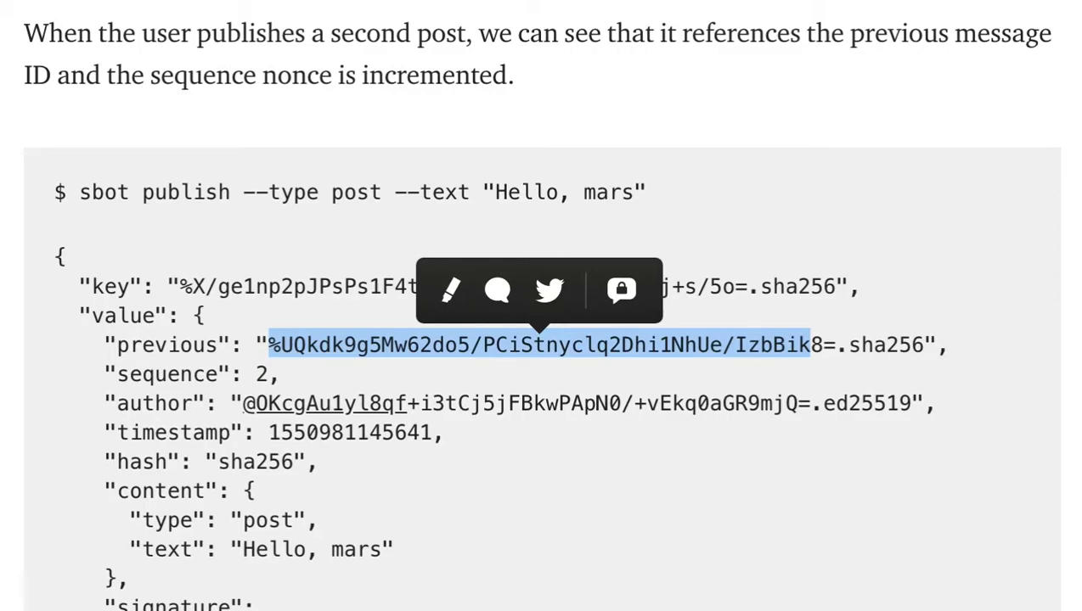
scroll(541, 340, up, 10)
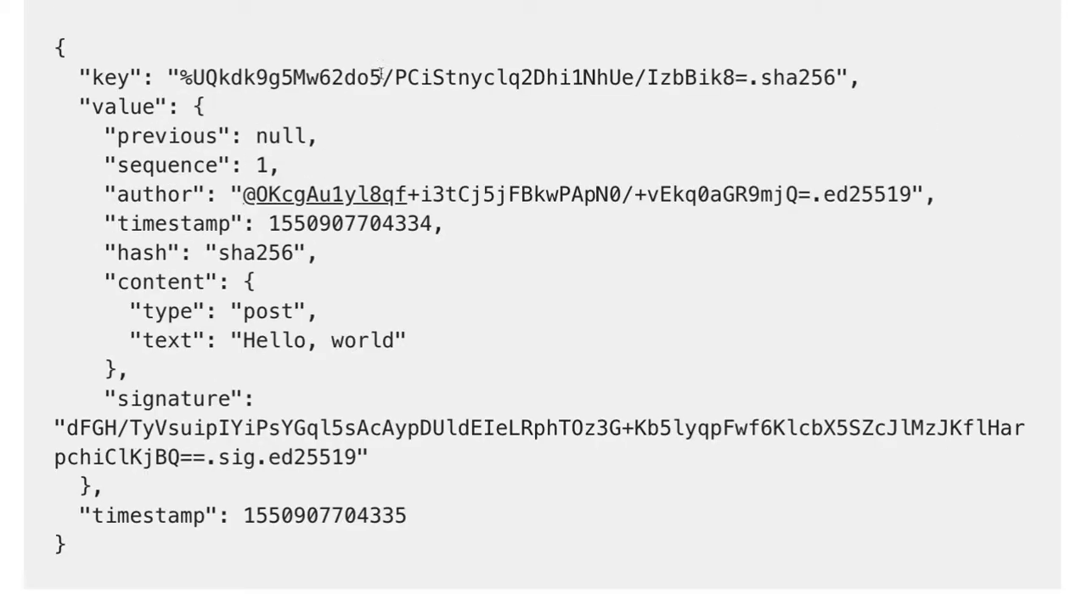
drag(194, 78, 556, 75)
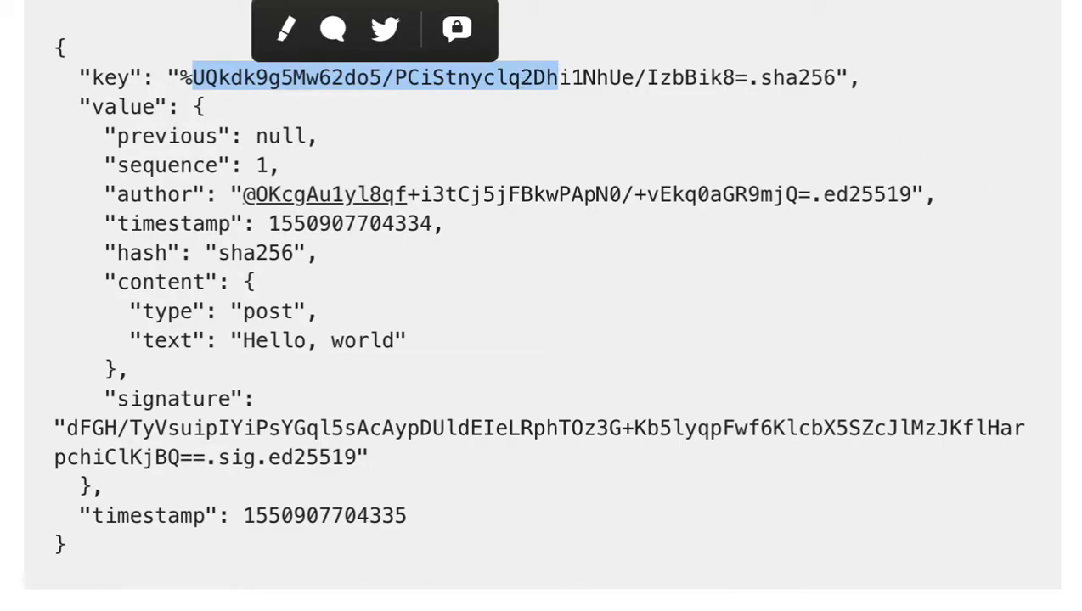
- Examine the section on listing a user's feed by public key ID and its sbot createUserStream command
scroll(540, 306, down, 20)
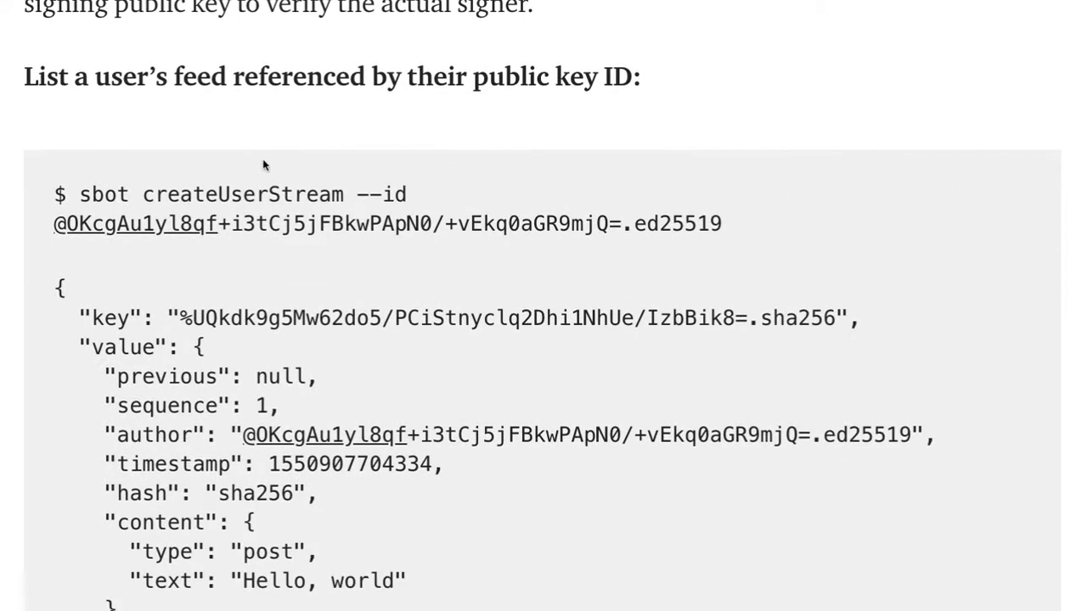
drag(88, 76, 227, 76)
drag(448, 77, 635, 76)
double_click(291, 79)
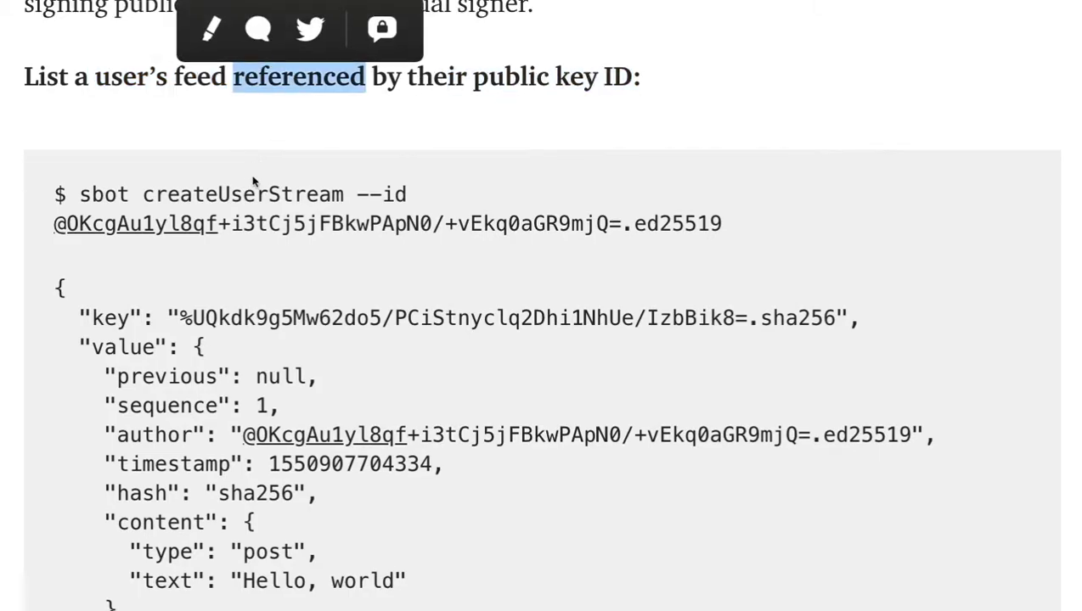
drag(142, 195, 309, 197)
double_click(196, 197)
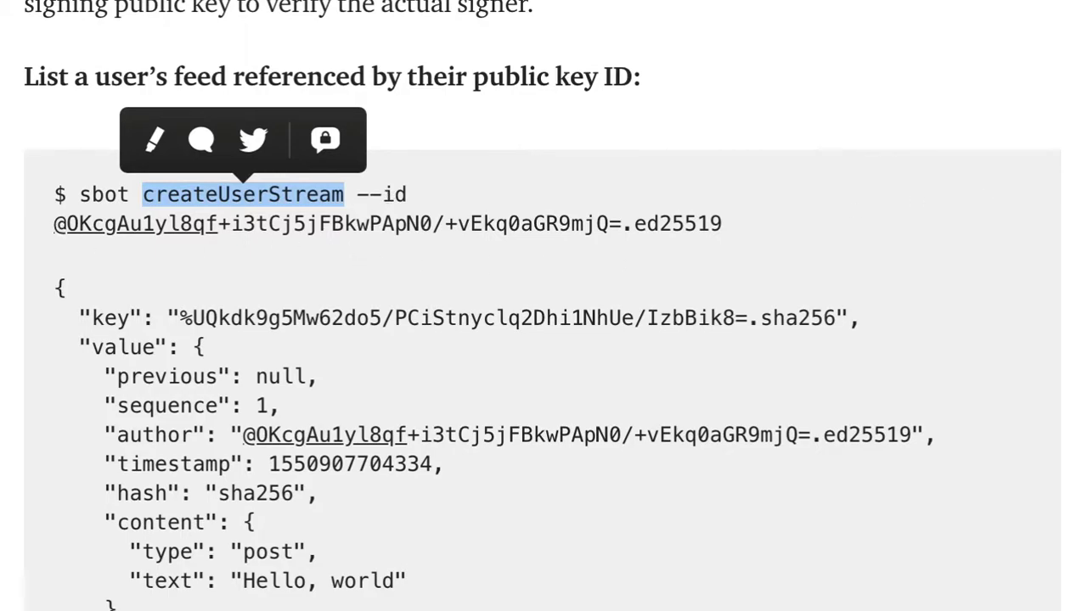
- Examine the first message in the createUserStream output, focusing on its sequence number
scroll(1048, 196, down, 3)
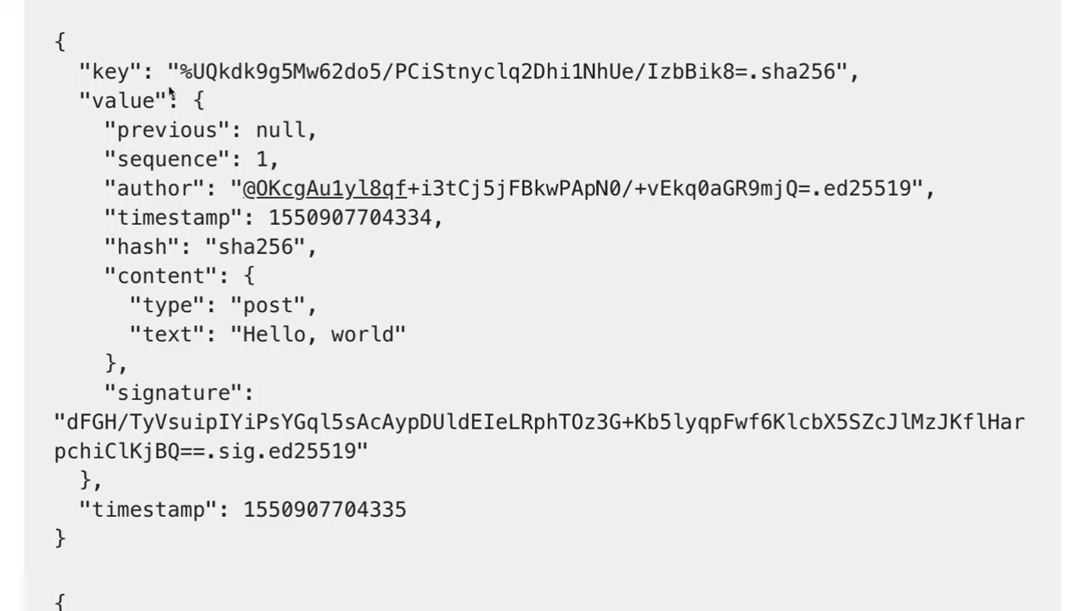
drag(153, 75, 387, 314)
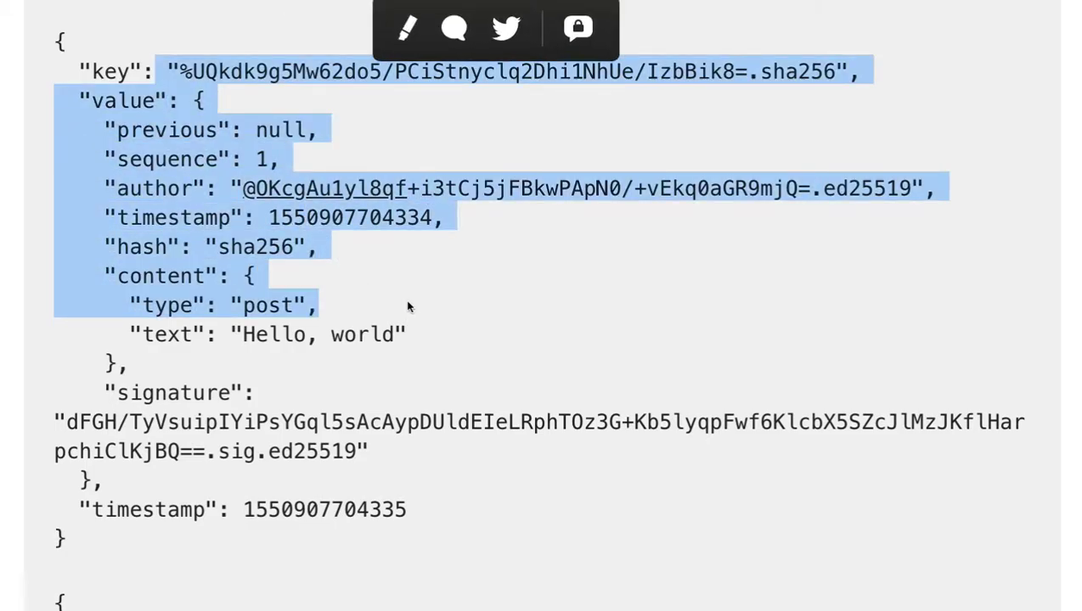
drag(255, 159, 273, 159)
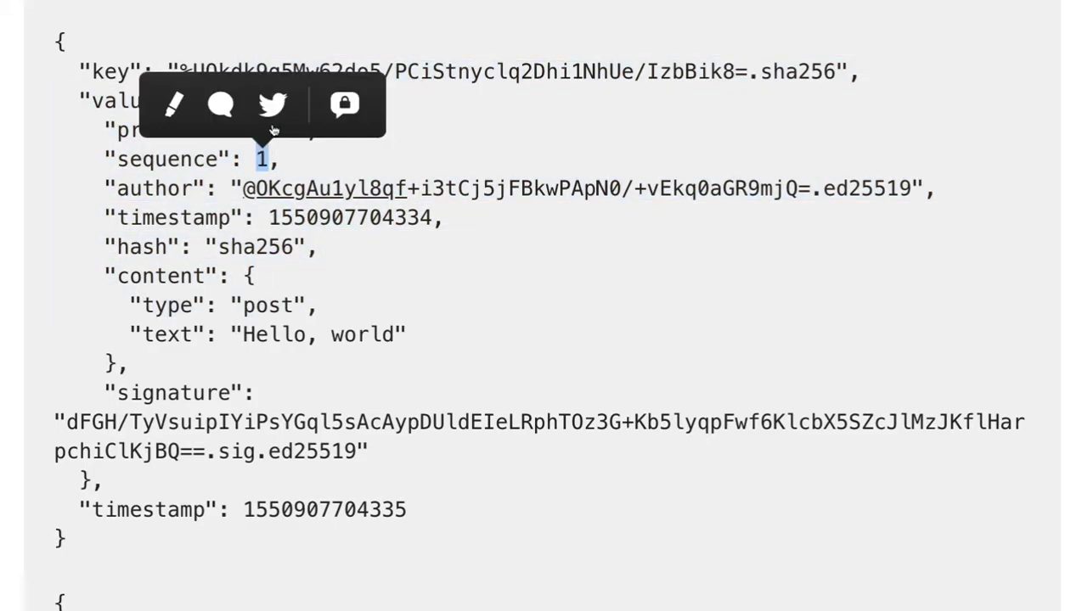
click(273, 131)
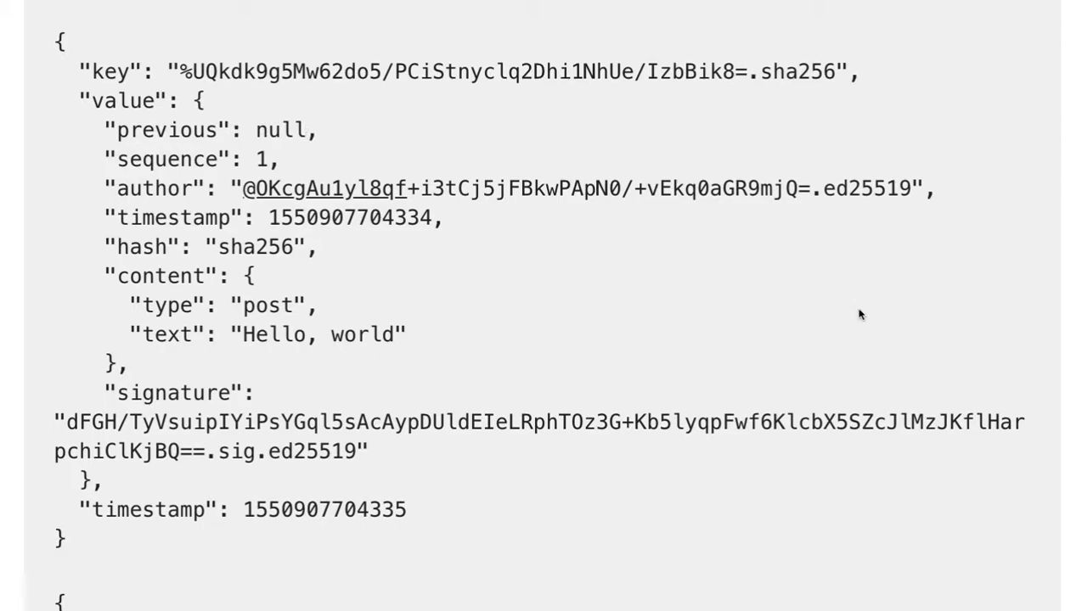
- Examine the second message's sequence, previous and signature fields in the createUserStream output
scroll(1059, 201, down, 5)
scroll(772, 220, down, 2)
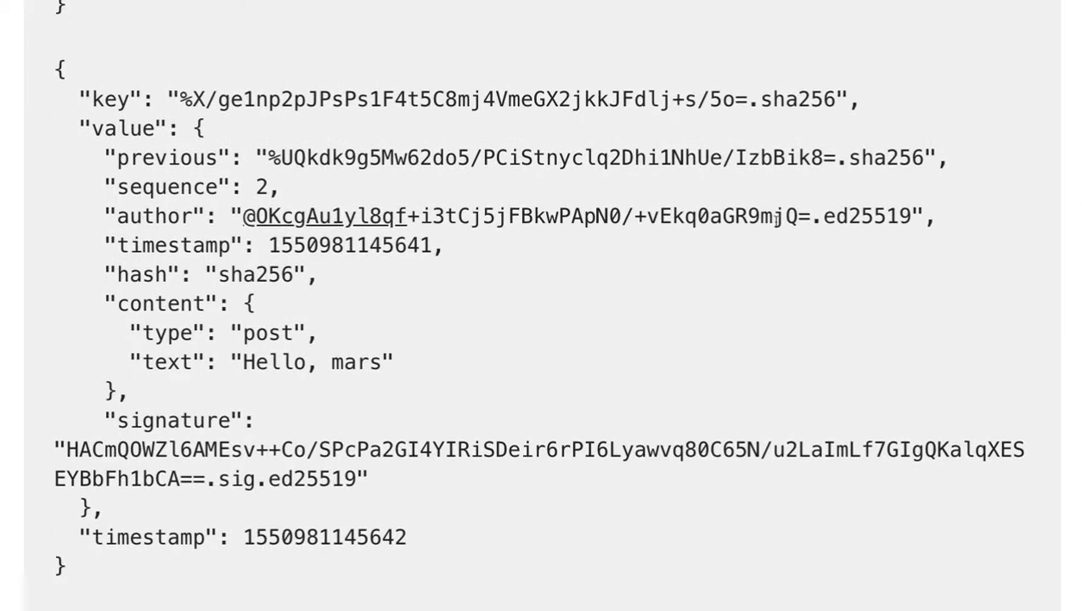
drag(257, 187, 273, 186)
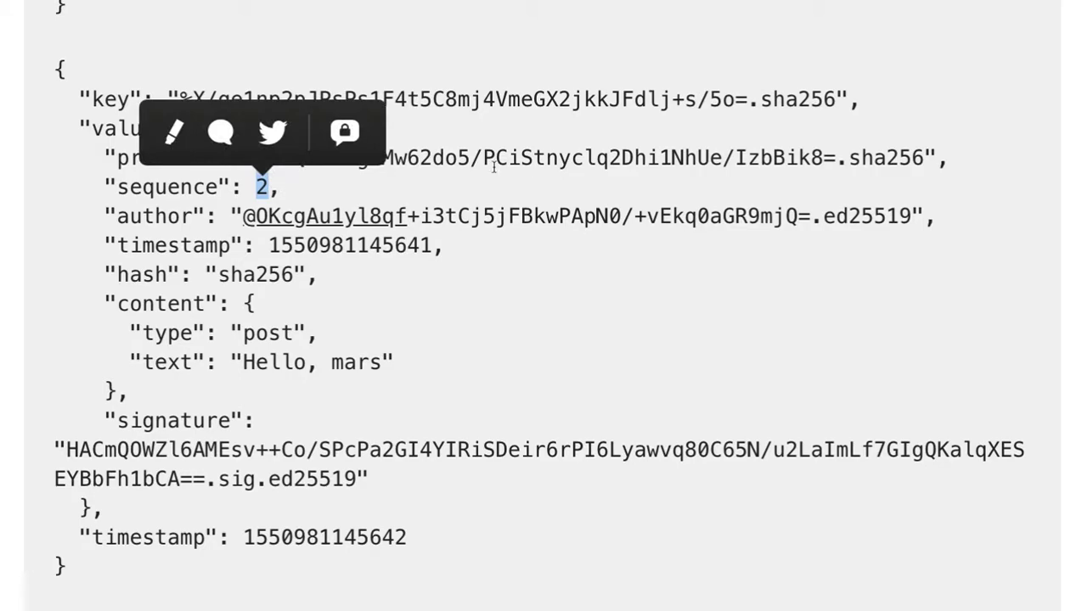
triple_click(524, 158)
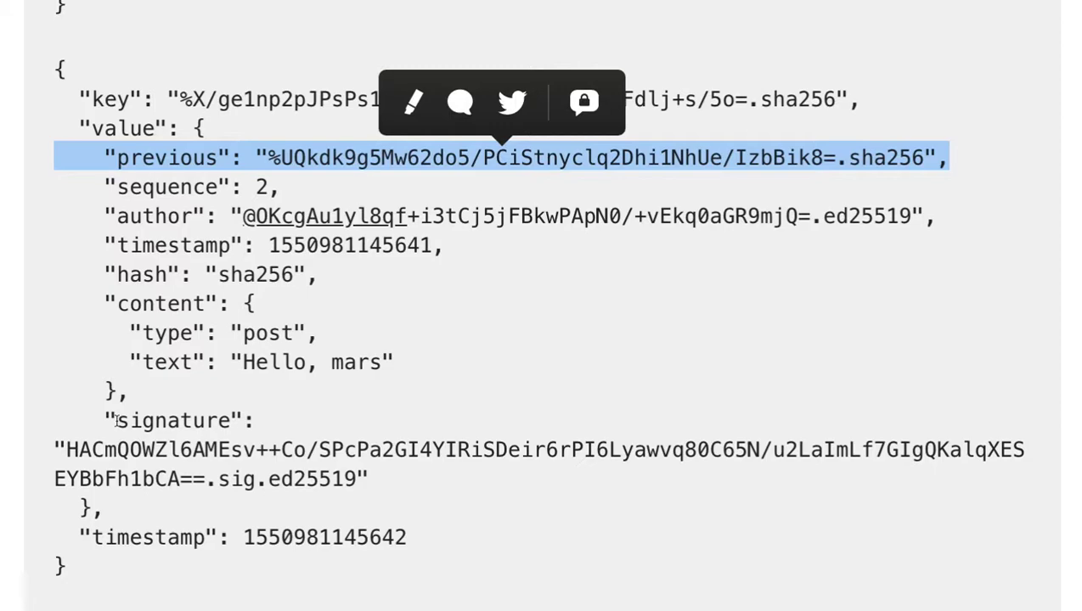
drag(116, 420, 204, 501)
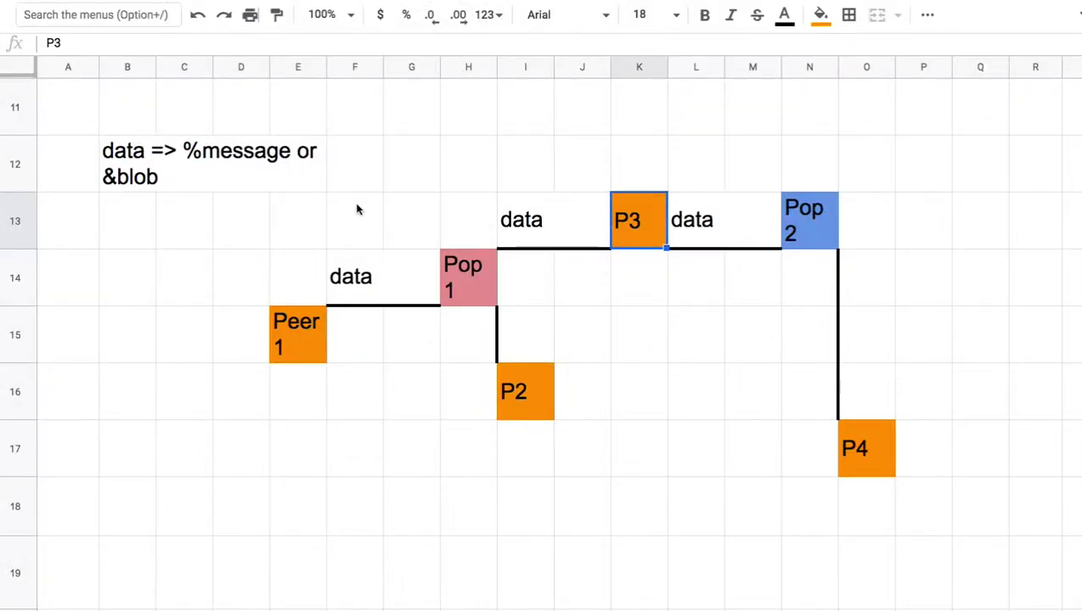
- Start a third note in the merged row 5 cell reading "3. 특허청, 국세청, 은행, 자율주행, 의료, 교육"
drag(298, 204, 950, 469)
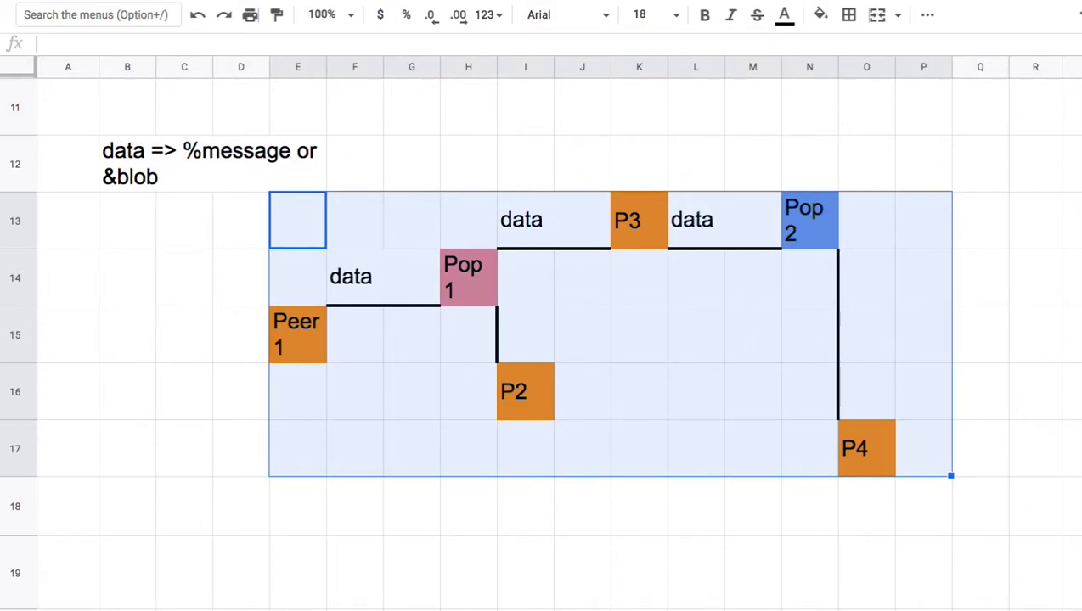
scroll(607, 241, up, 5)
scroll(543, 339, up, 3)
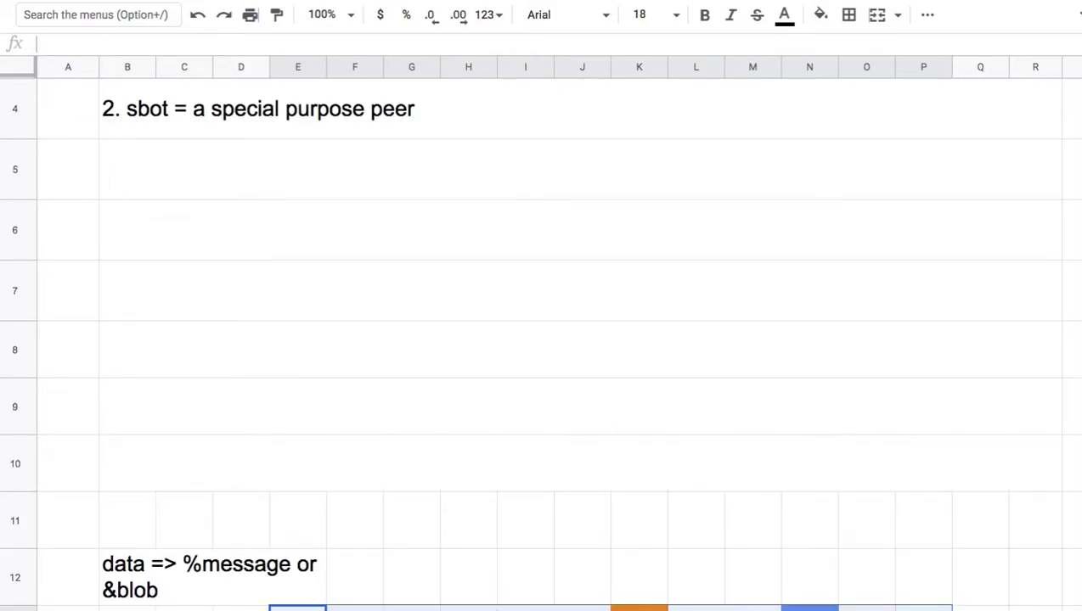
double_click(644, 188)
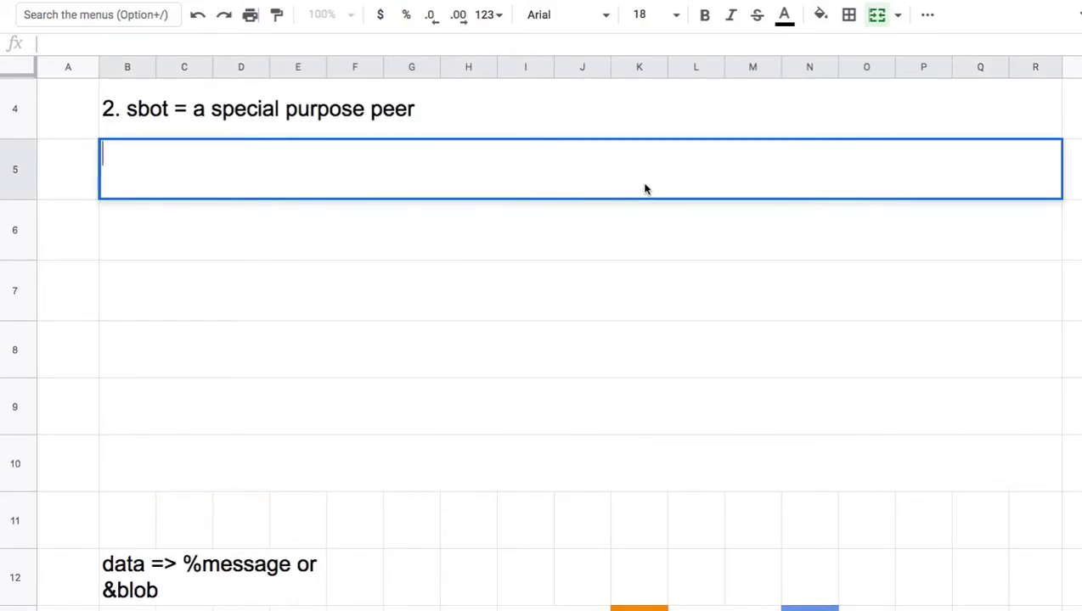
text(3. )
text(xmr)
key(BackSpace)
key(BackSpace)
key(BackSpace)
text(특헐청, 국)
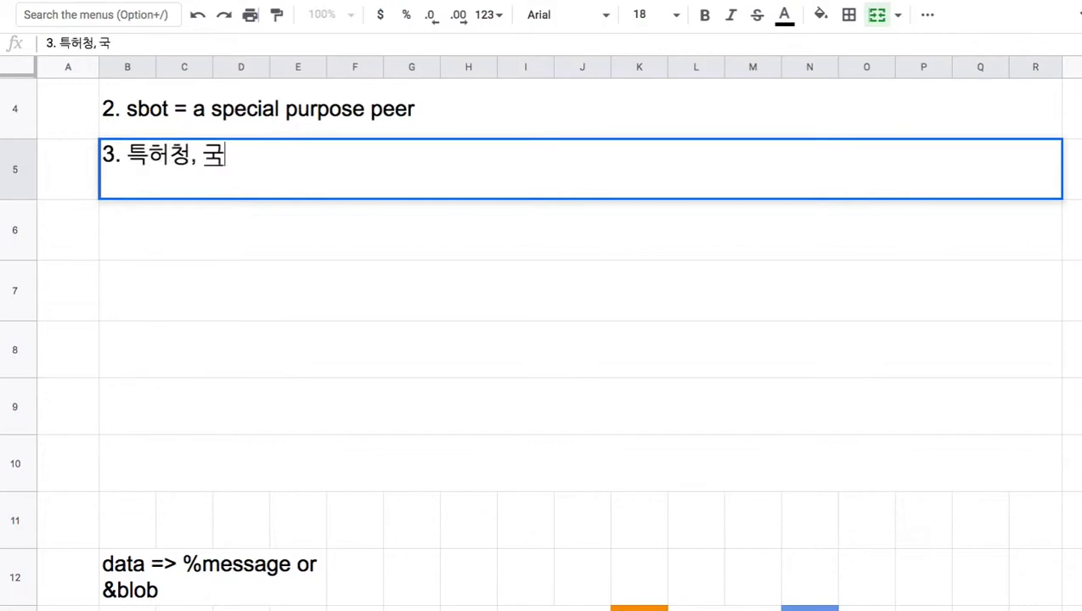
text(세청, 은행ㅇ)
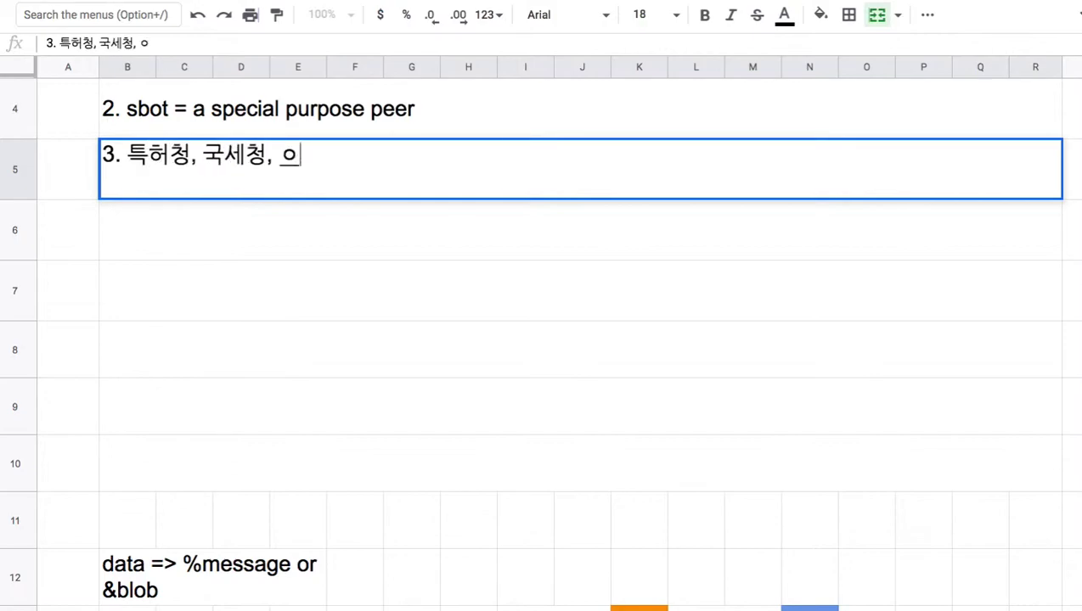
key(BackSpace)
text(, 자율주행)
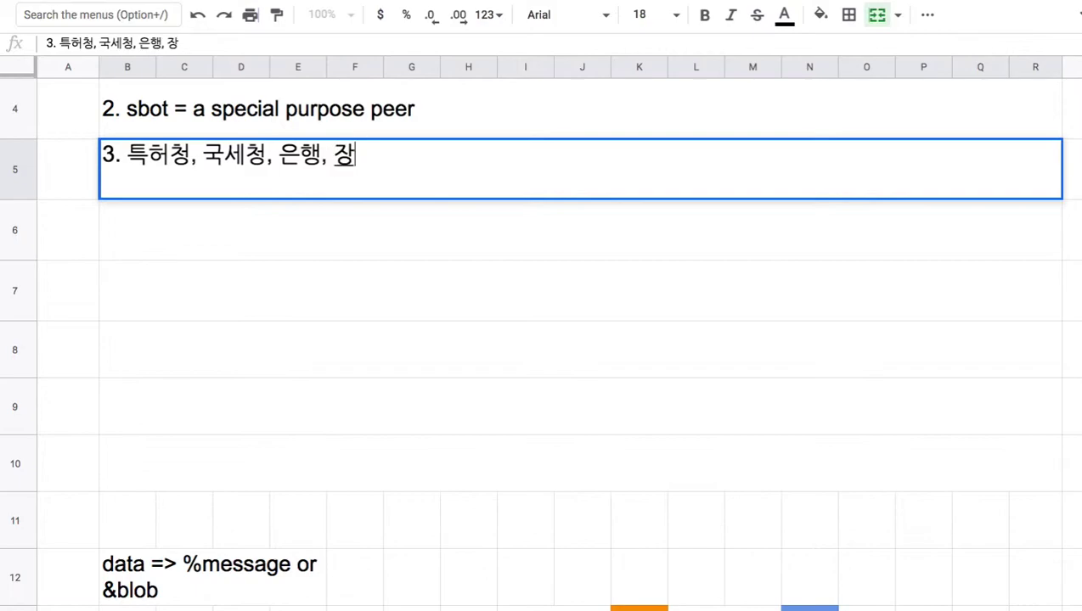
text(, 의료, 교)
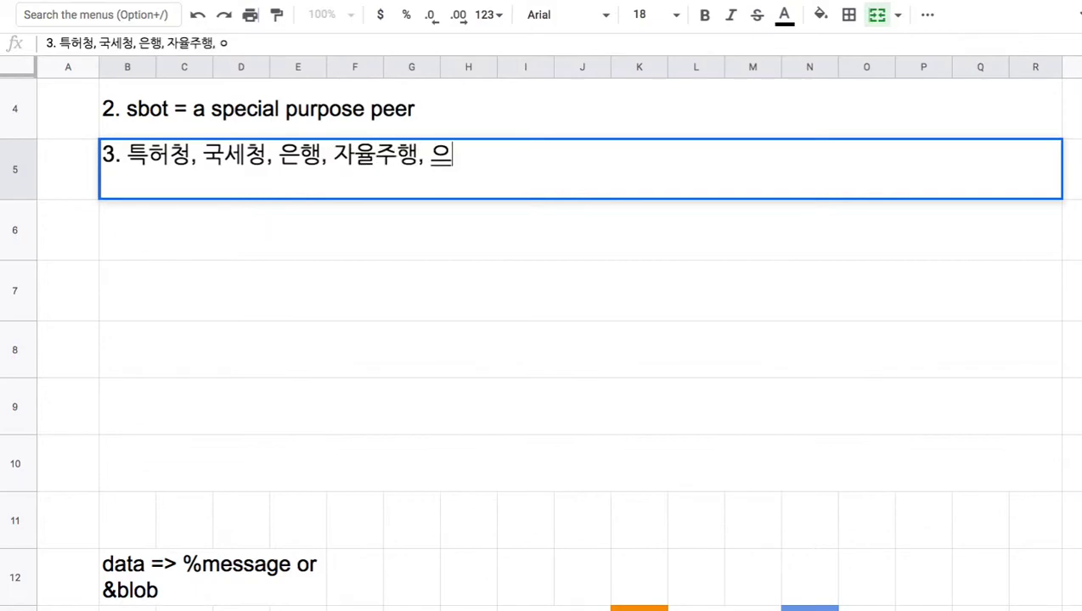
text(육)
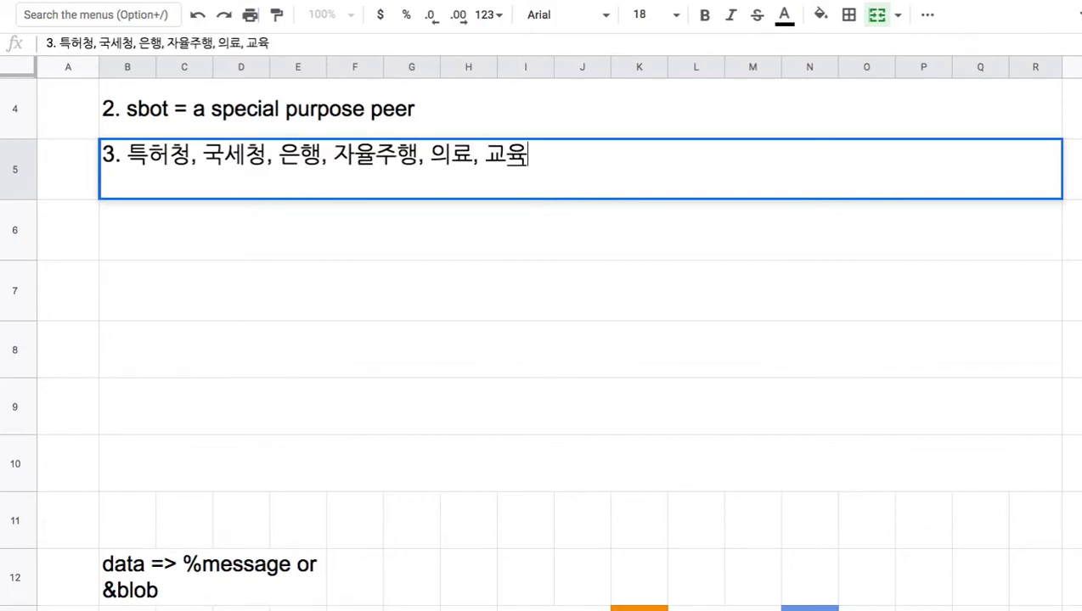
- Continue the third note with ".....=> 누가 언제 어디서 무엇을 어떻게 왜 했는 지에 대한 확실한 증거"
text(.....=>)
text( 누가 ㅇ)
text(언제 어디서 무엇을 )
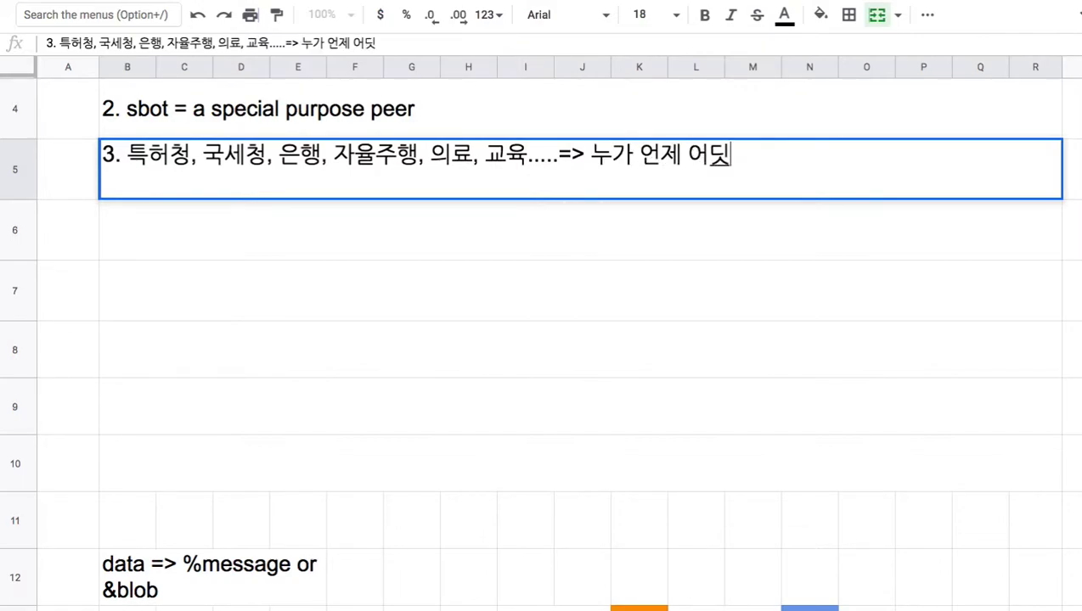
text(어떻게 )
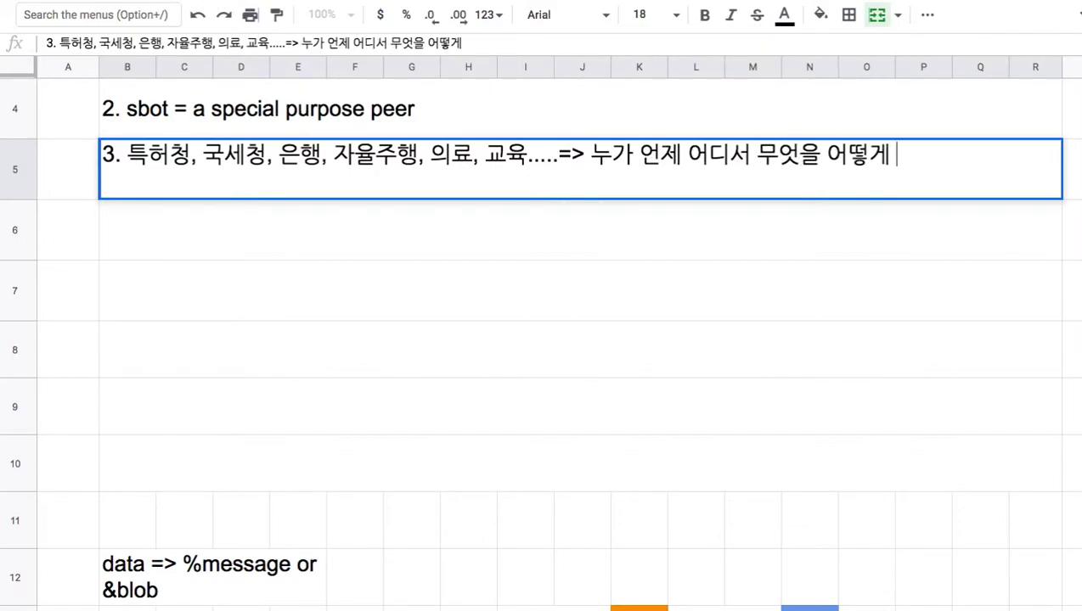
text(왜 해했는 지에 대한)
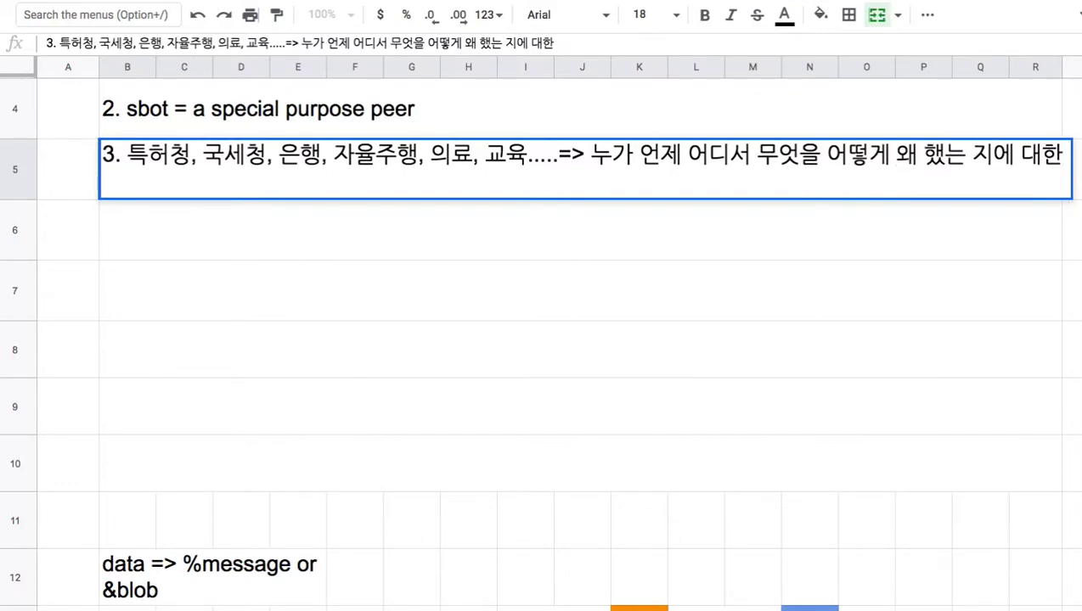
text( 확실한 증)
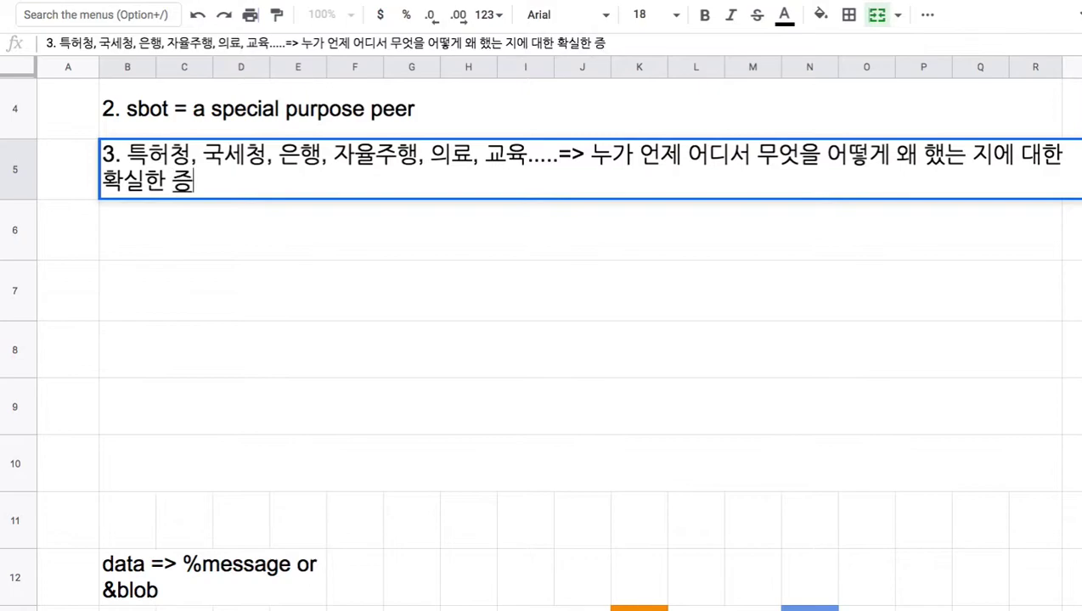
text(거)
- Examine each field listed in the third note: 국세청, 특허청, 은행, 자율주행, 의료 and 교육
drag(202, 155, 265, 156)
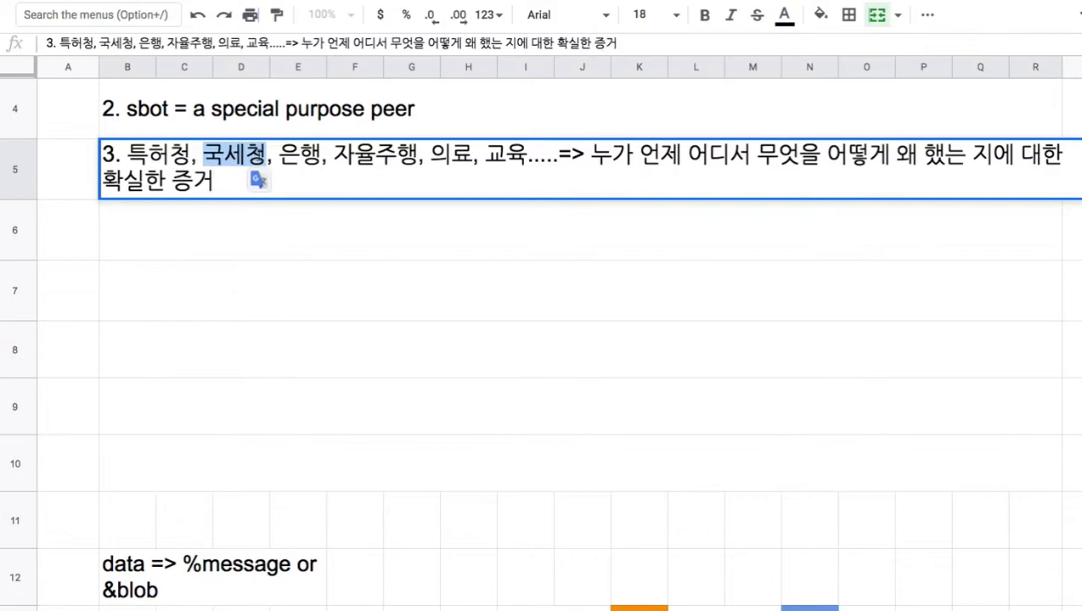
drag(126, 154, 190, 154)
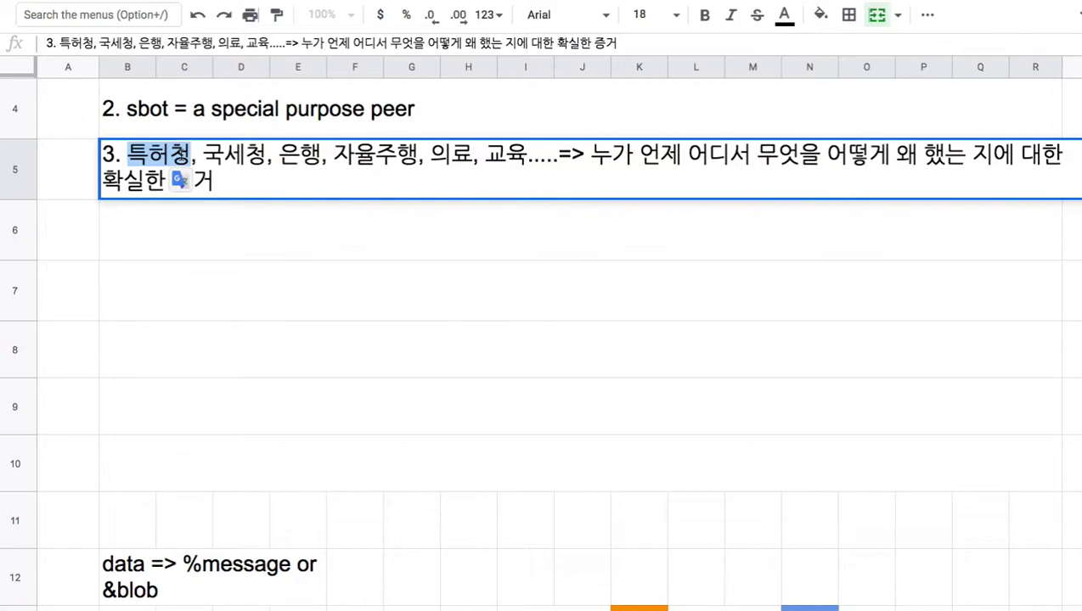
drag(278, 156, 321, 158)
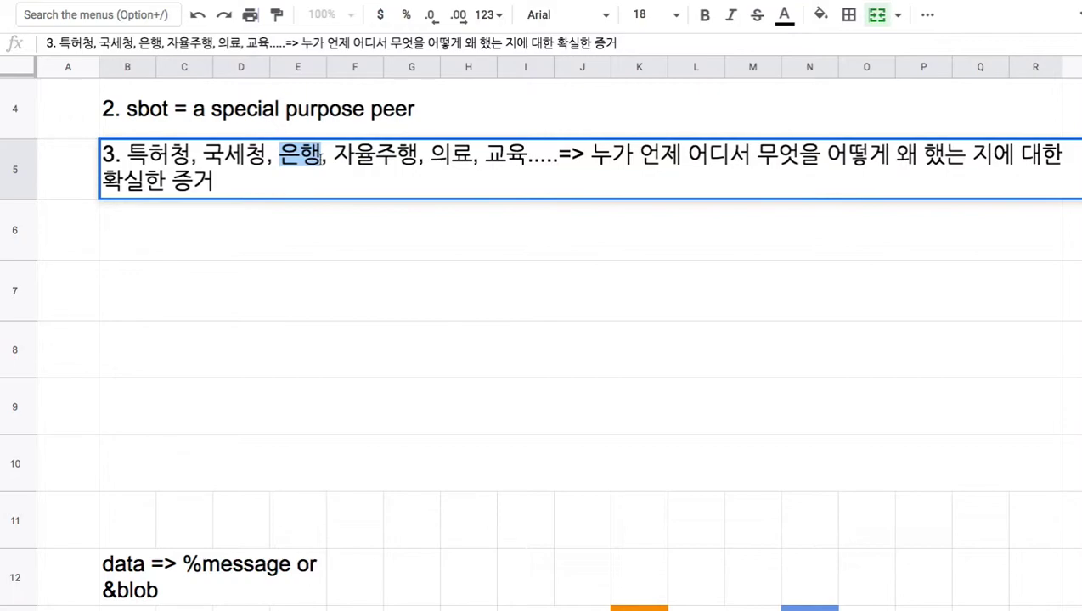
drag(335, 157, 417, 156)
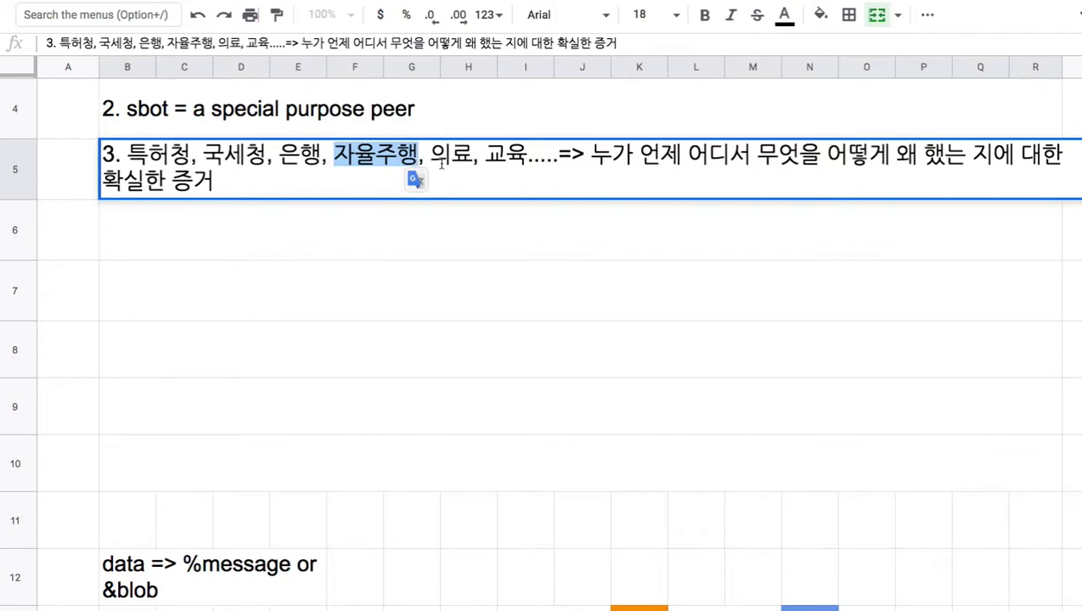
drag(430, 156, 463, 158)
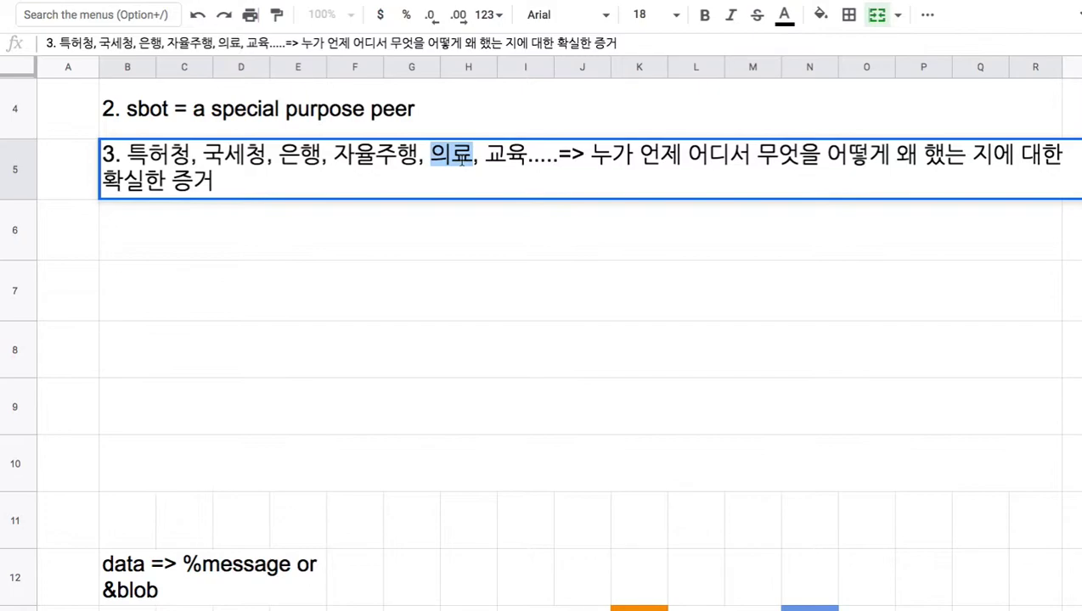
drag(485, 159, 525, 160)
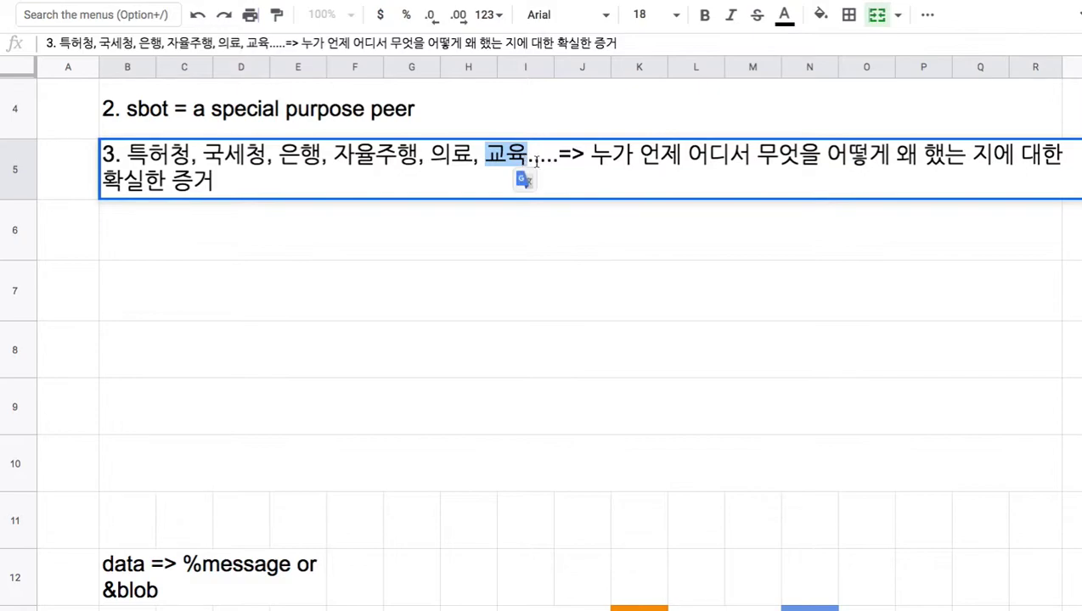
drag(558, 158, 128, 156)
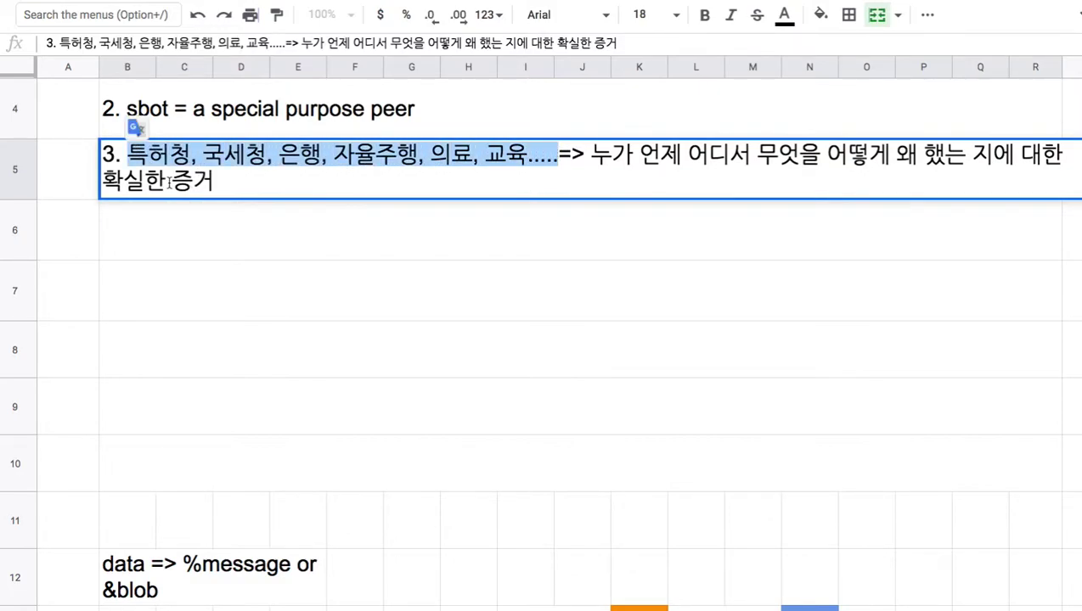
- Examine the note's closing phrase about 확실한 증거 and compare it with the list of fields
click(169, 182)
drag(172, 181, 197, 183)
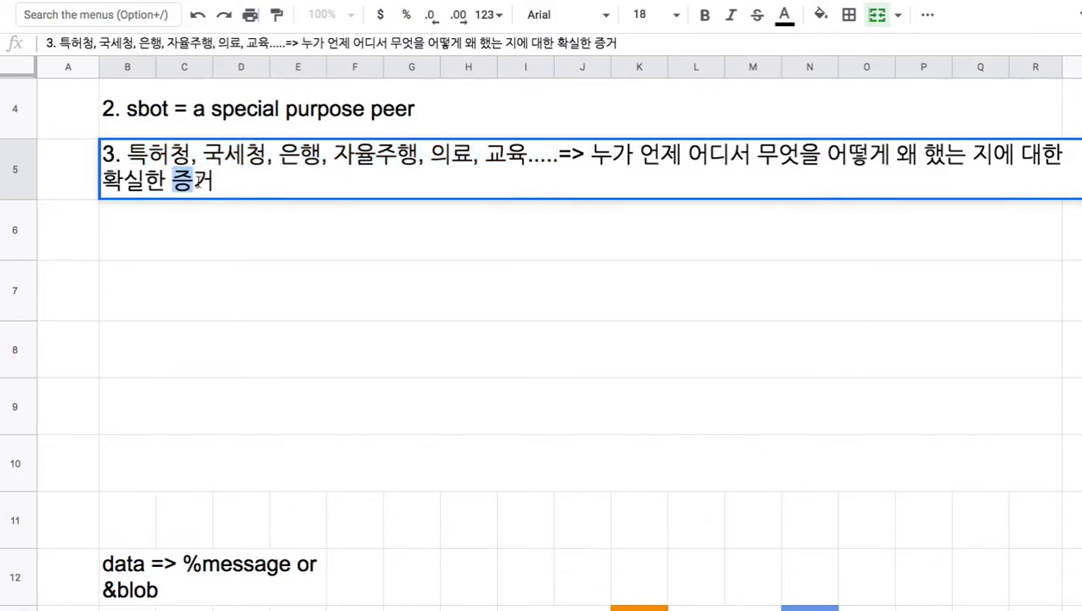
drag(589, 153, 992, 154)
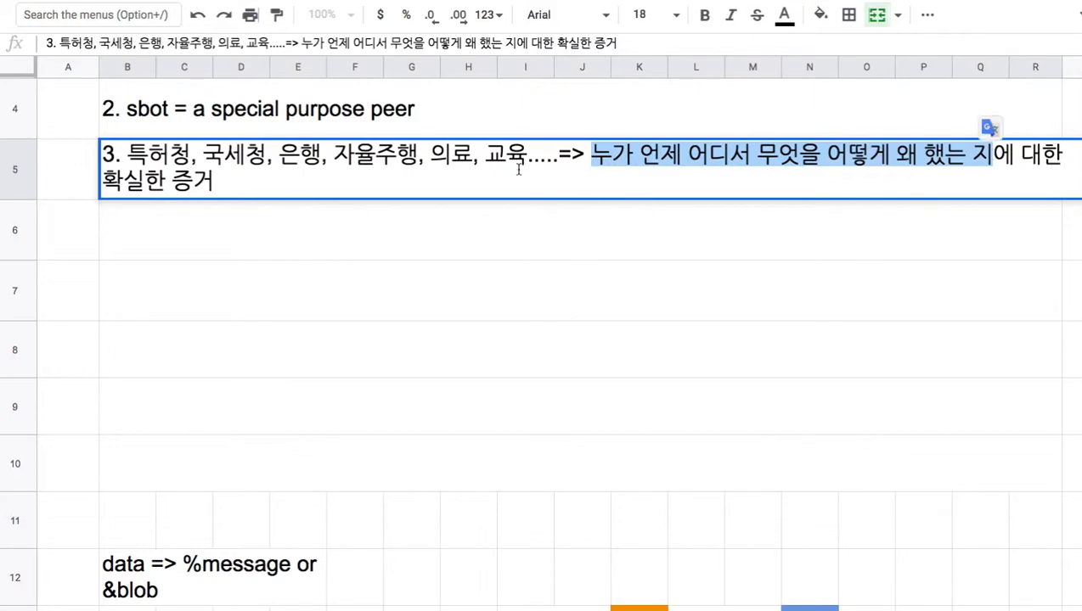
drag(540, 159, 127, 155)
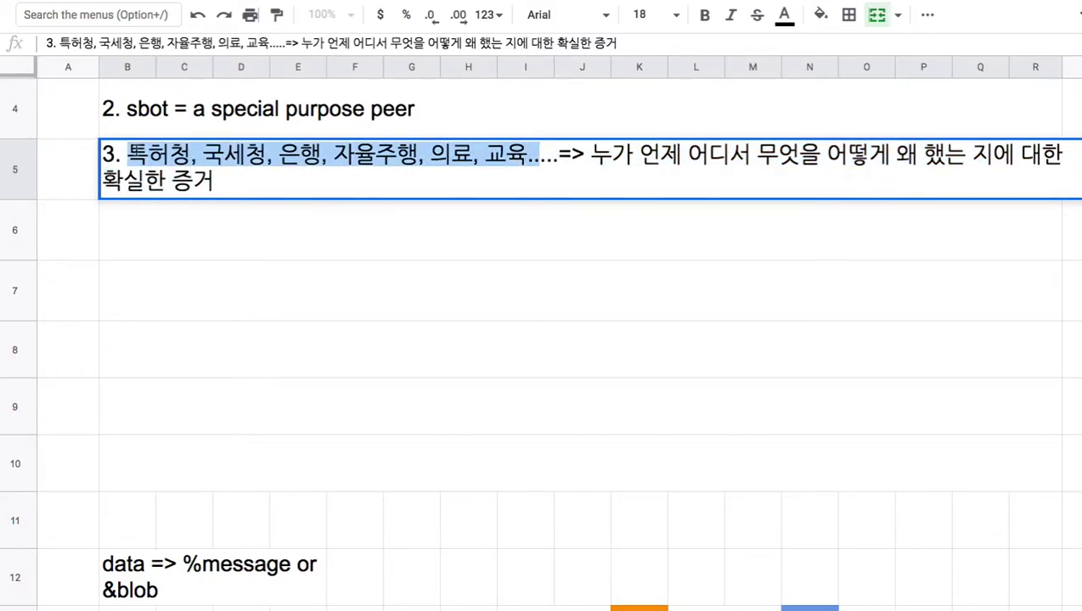
drag(593, 160, 604, 179)
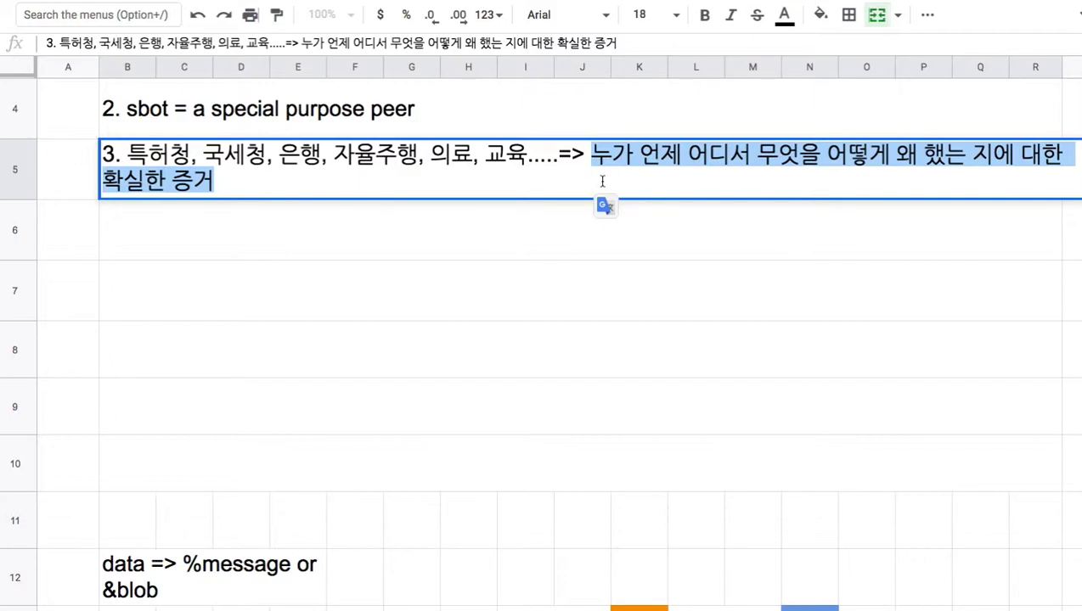
click(432, 186)
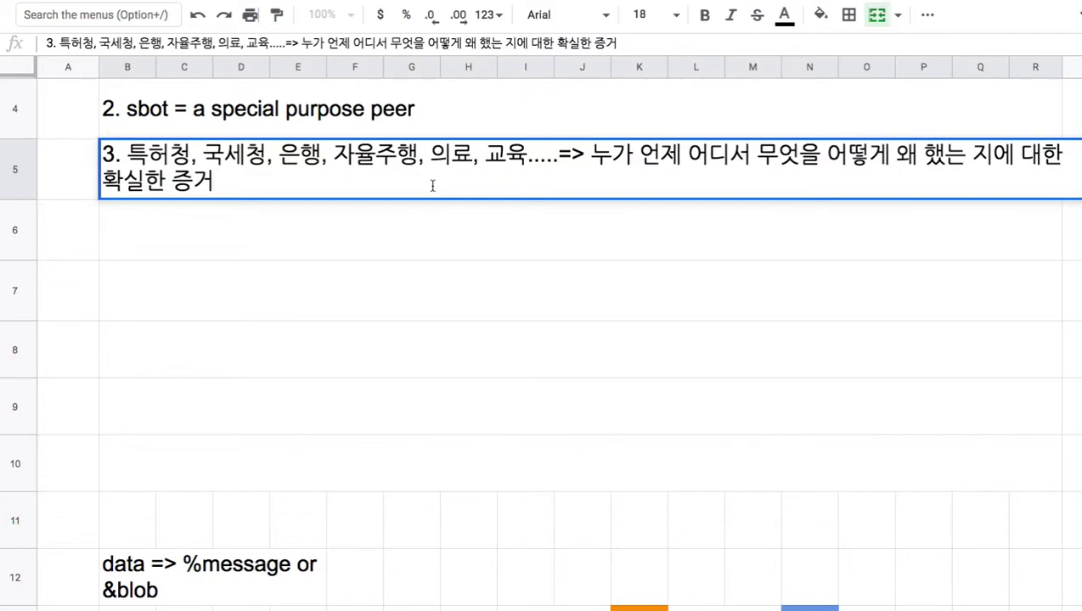
- Append "=> 블록체인 => 메시지 체인" to the end of the third note and select the words "메시지 체인"
click(420, 227)
click(410, 181)
double_click(406, 181)
text(=> 블록체인)
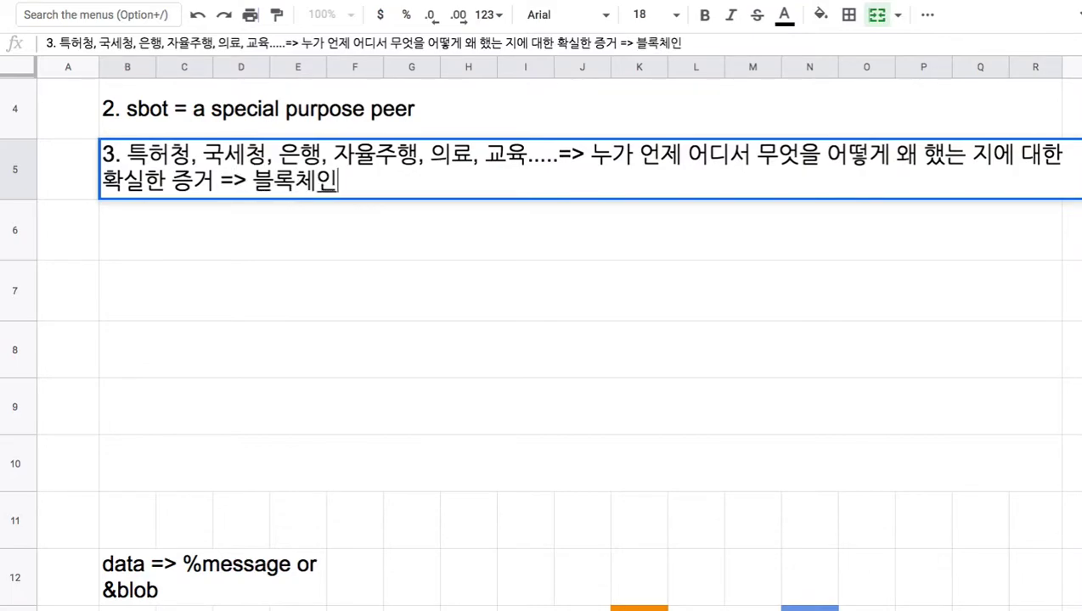
text( => 메시)
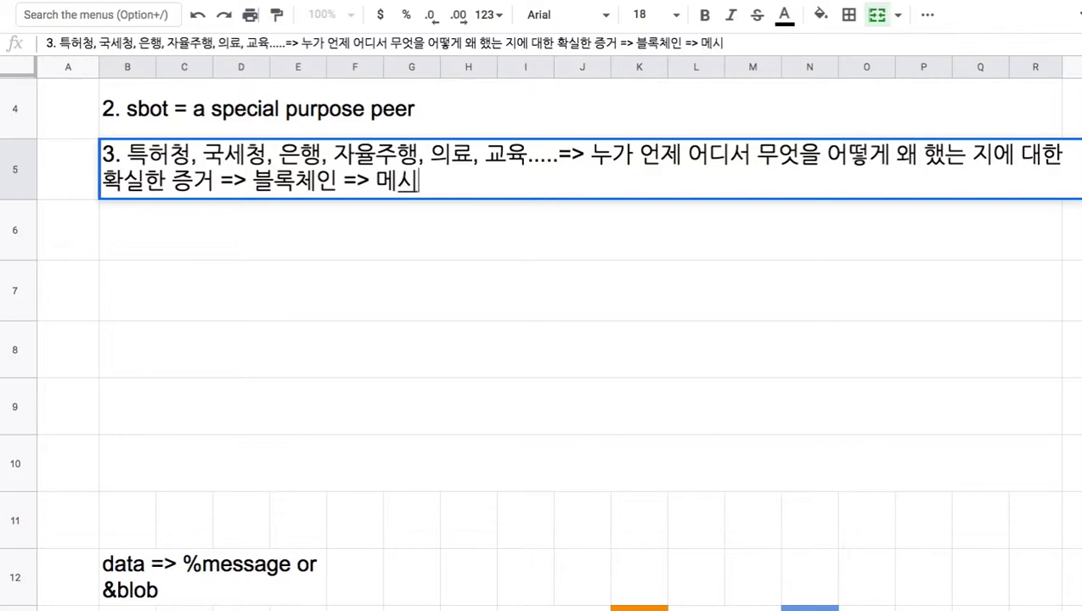
text(지 체인)
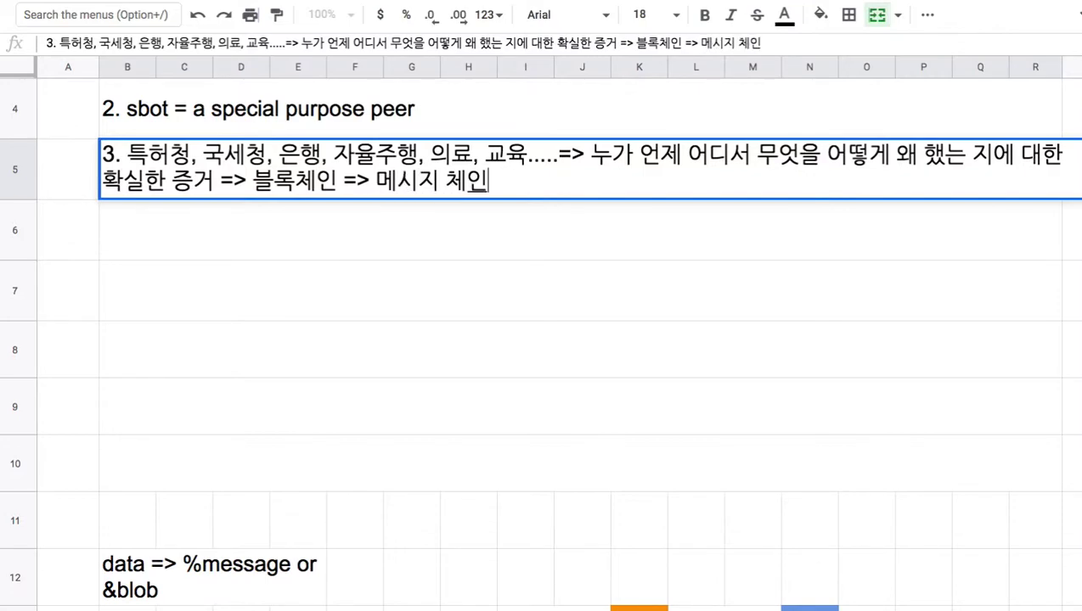
drag(380, 176, 504, 190)
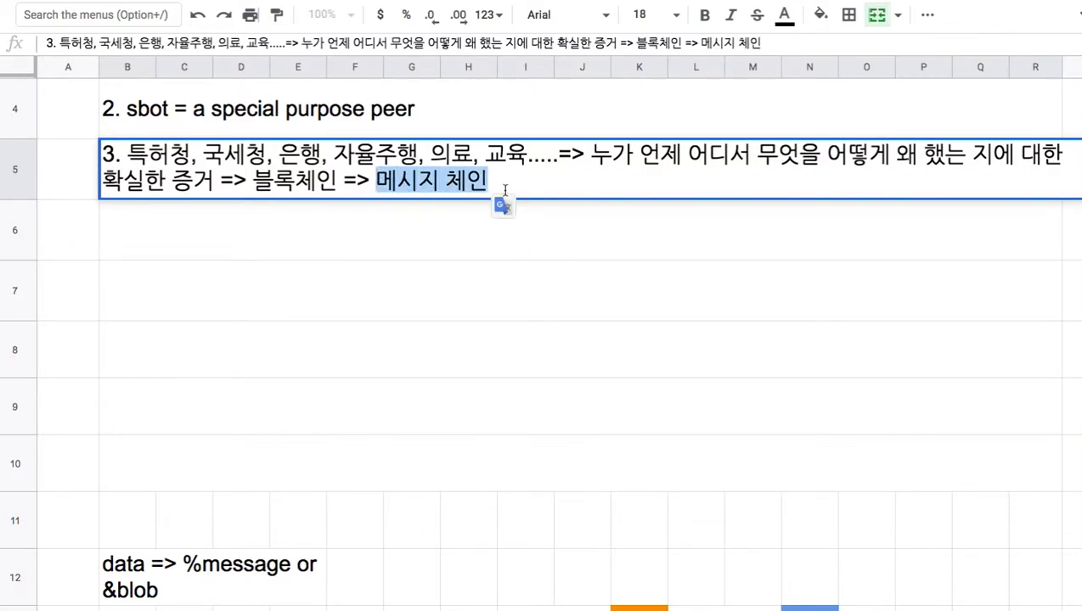